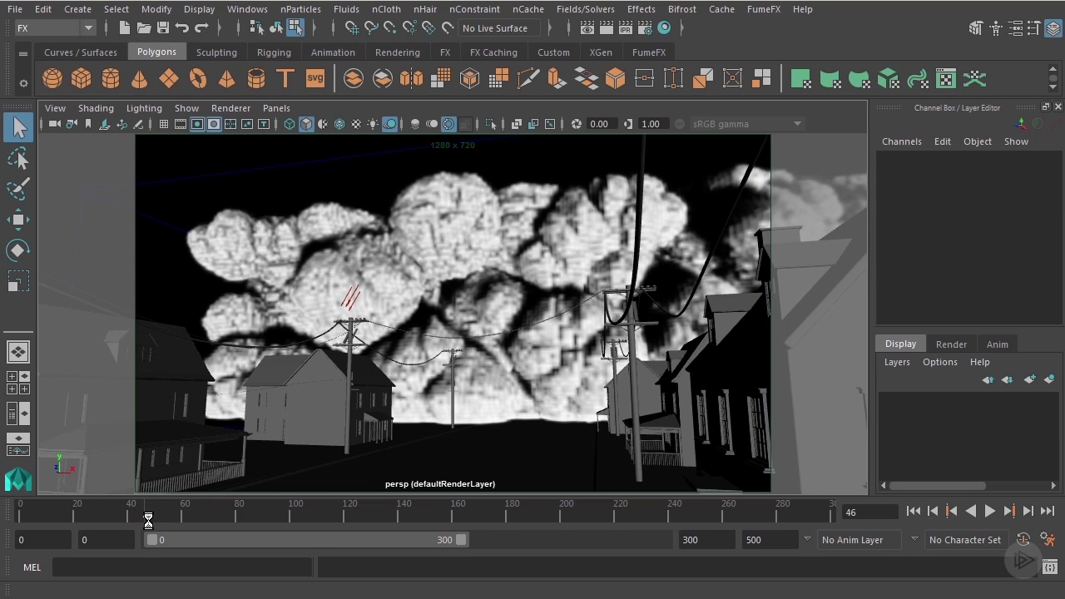
Examine the dust cloud behind the houses from several angles and return to the cameraView1 bookmark.
mouse_move(442, 359)
alt+mouse_down()
mouse_move(574, 333)
mouse_move(475, 342)
mouse_move(417, 362)
mouse_move(534, 395)
mouse_move(525, 371)
mouse_move(444, 371)
alt+mouse_up()
alt+right_drag(445, 371, 599, 366)
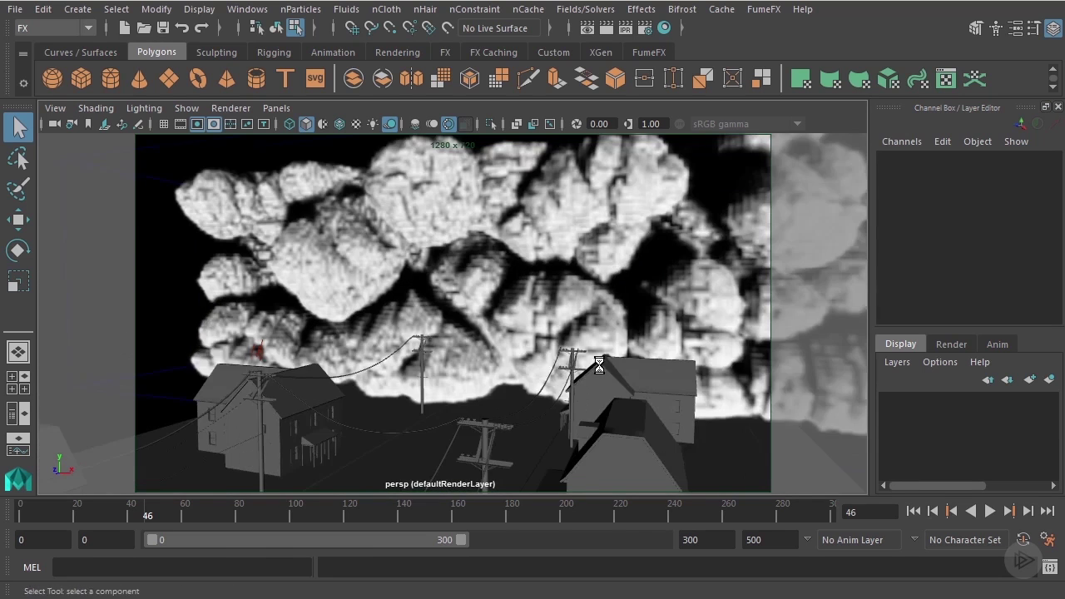
alt+drag(599, 366, 626, 420)
alt+right_drag(466, 348, 606, 352)
alt+drag(606, 352, 416, 322)
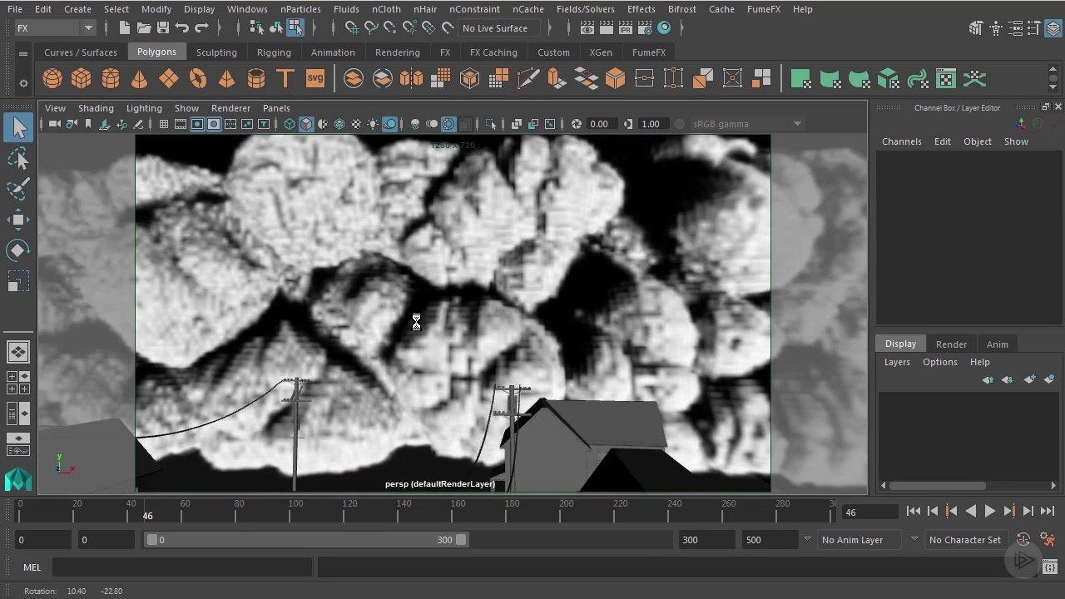
alt+drag(564, 333, 540, 336)
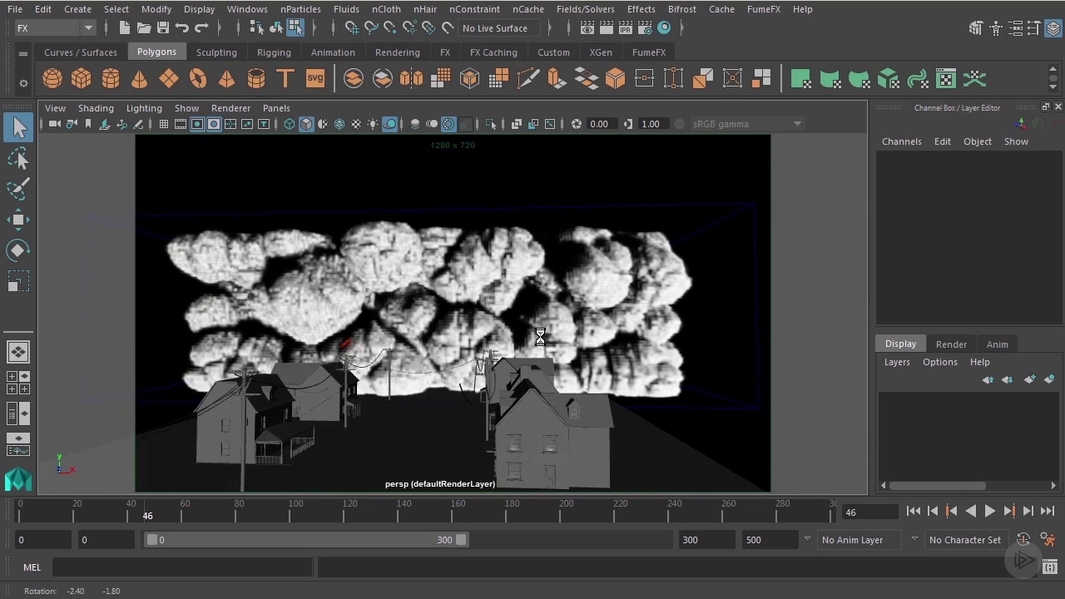
alt+middle_drag(656, 387, 477, 371)
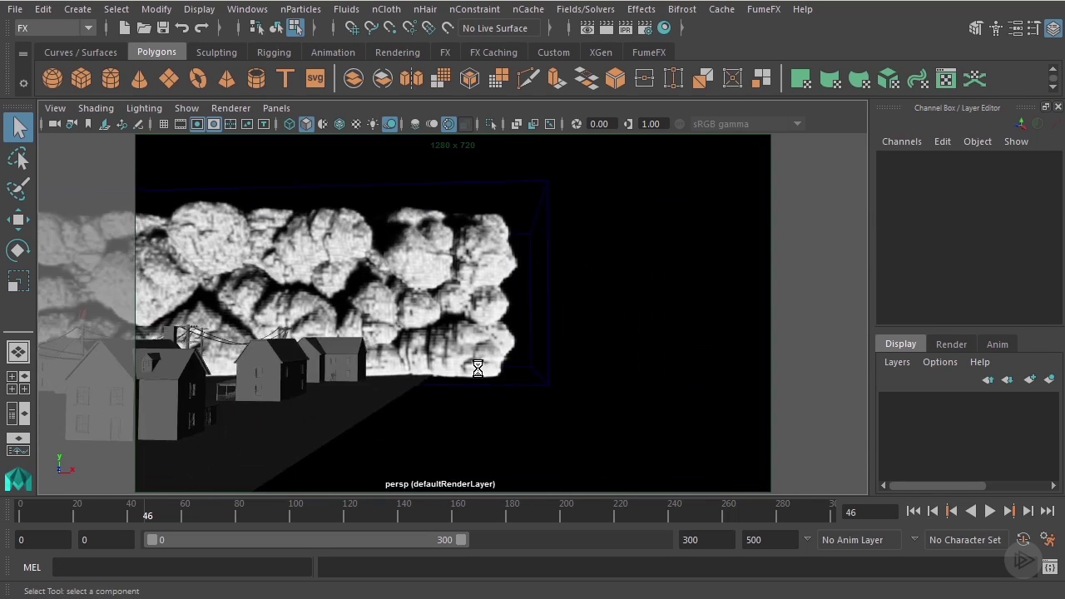
alt+right_drag(477, 371, 627, 368)
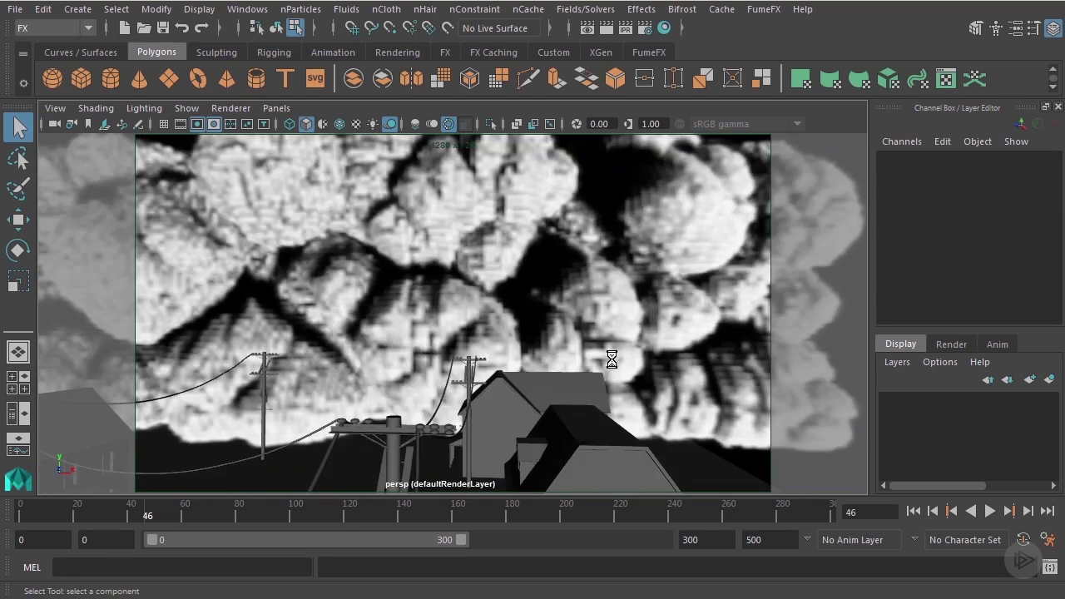
click(55, 108)
mouse_move(90, 339)
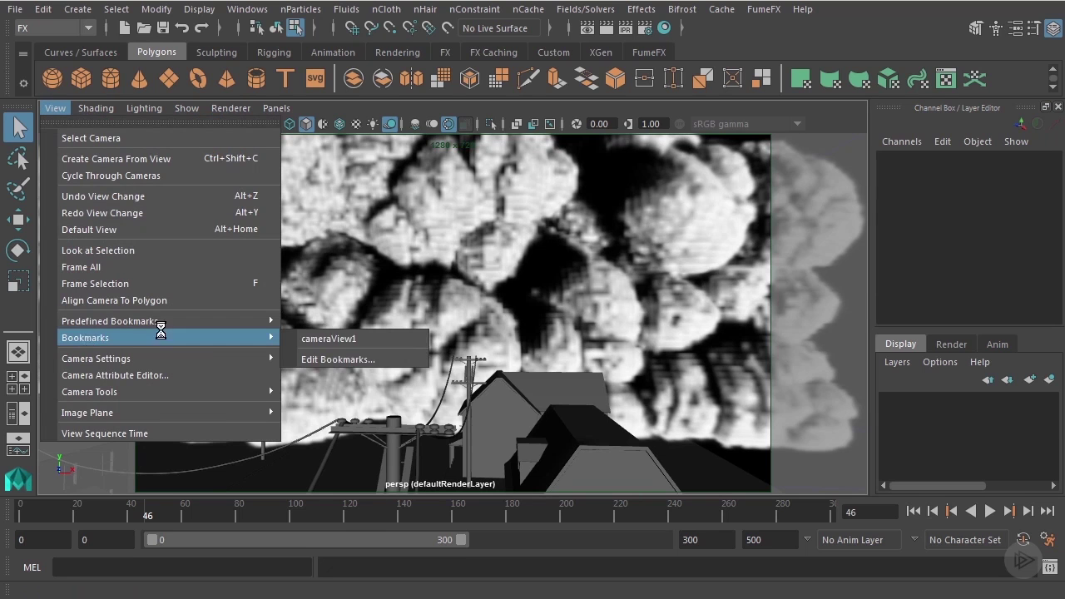
click(328, 338)
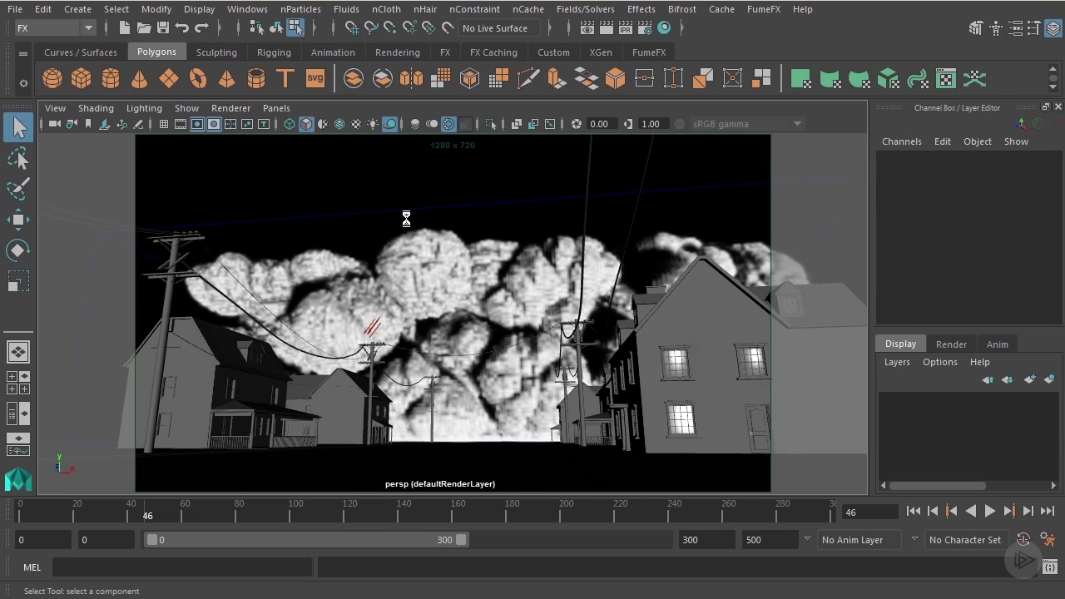
Switch to selecting by object type, select Dusty_fluid_group and move it along X to about -6.5.
key(w)
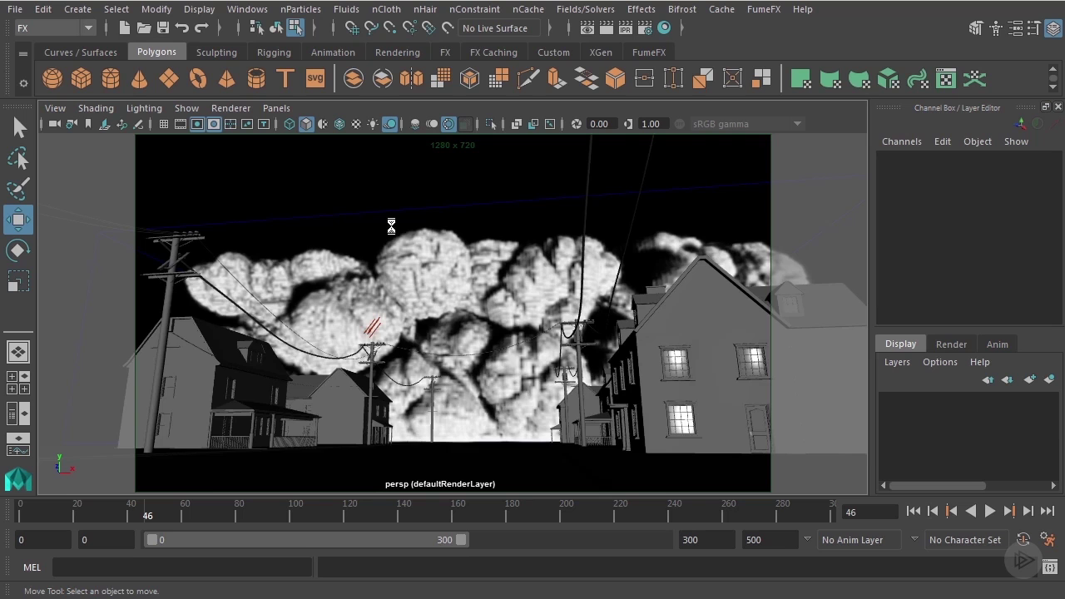
alt+drag(391, 227, 571, 321)
alt+middle_drag(571, 321, 332, 418)
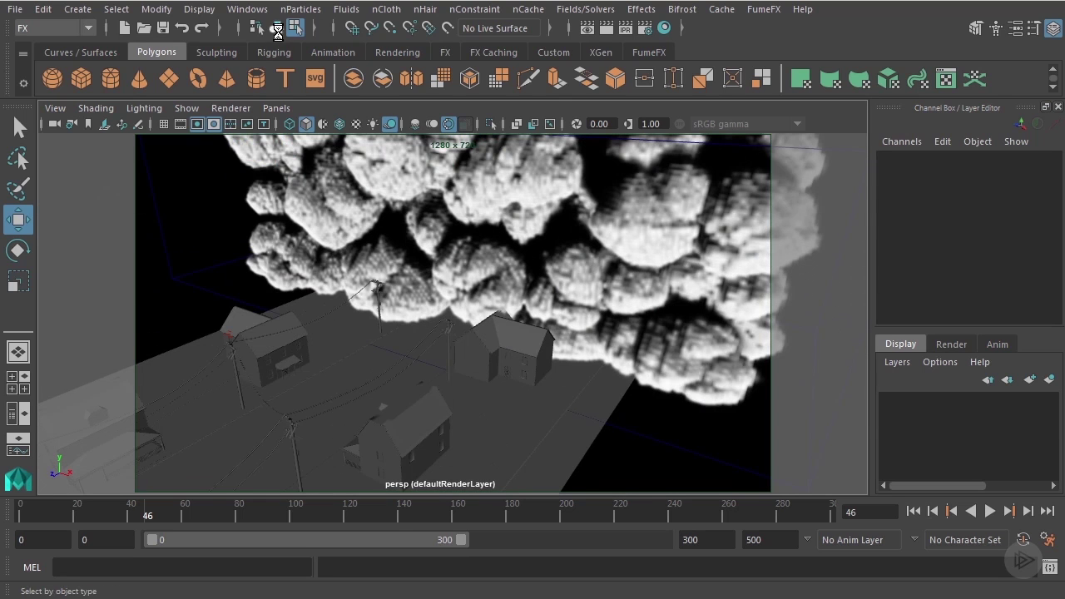
click(277, 27)
alt+drag(369, 166, 623, 300)
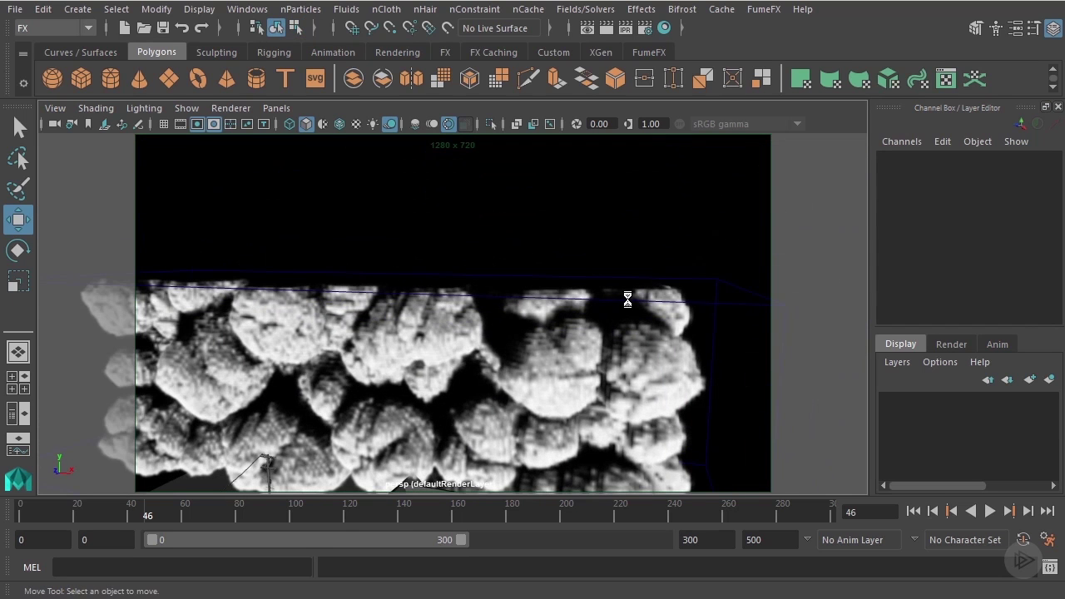
click(628, 297)
key(Up)
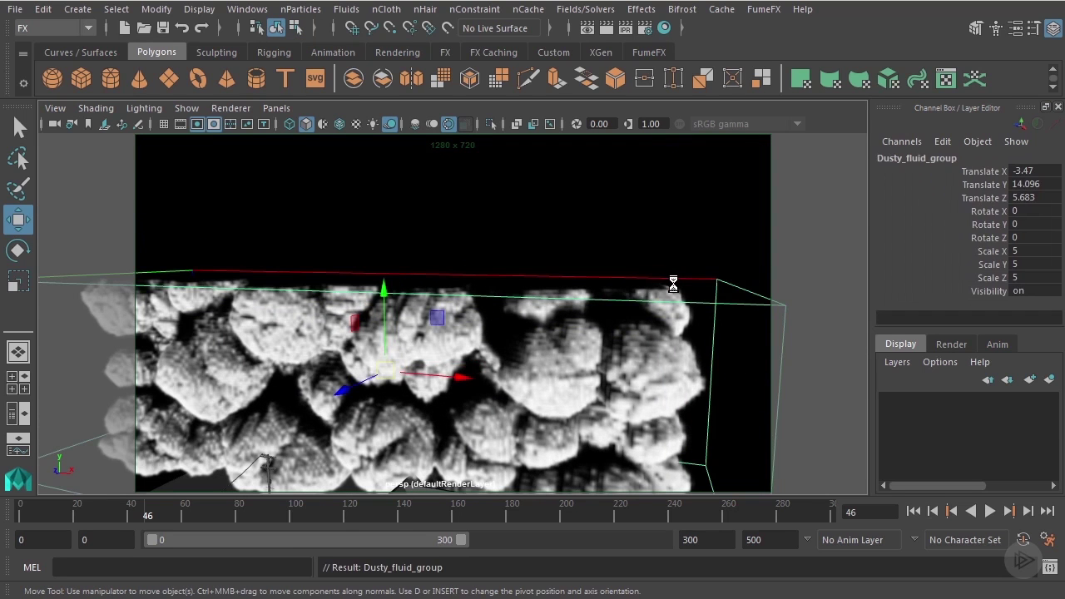
key(f)
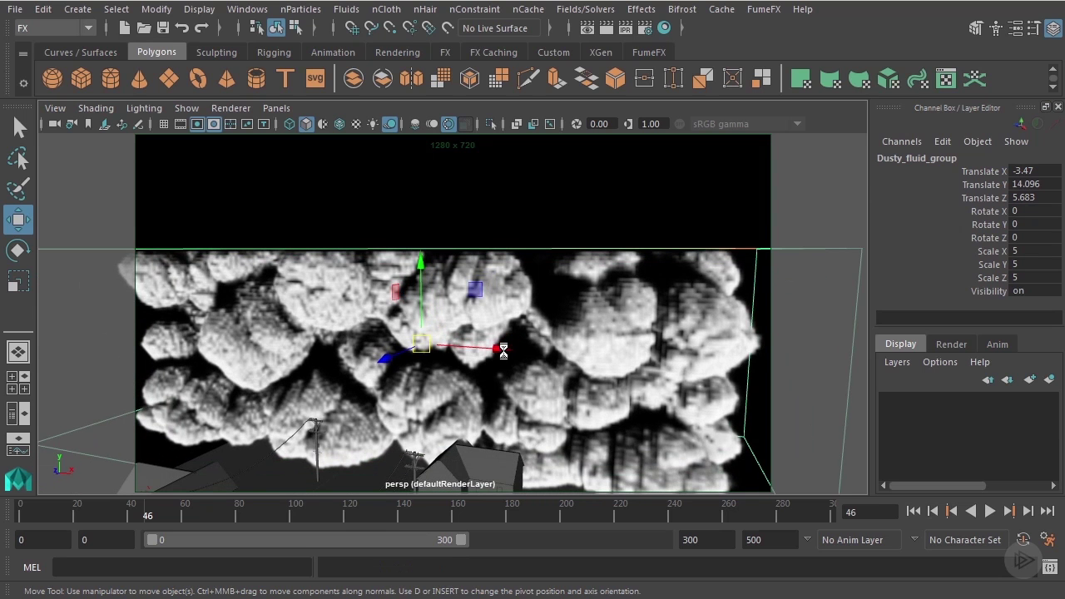
drag(502, 344, 591, 324)
alt+middle_drag(369, 373, 456, 359)
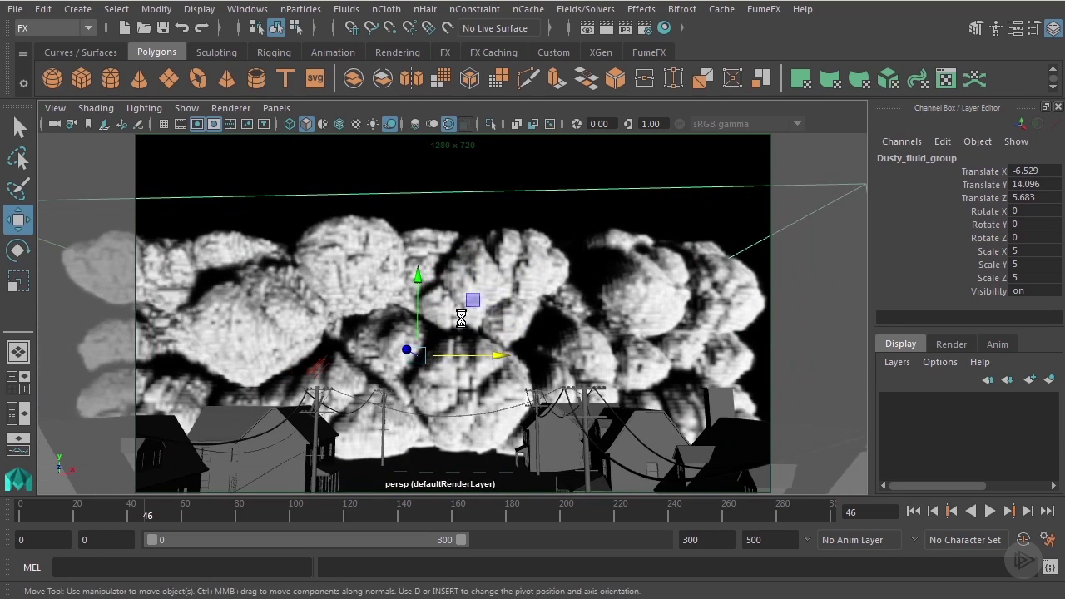
Restore the cameraView1 bookmark, move Dusty_fluid_group along X to about -11.4 and deselect it.
click(51, 106)
mouse_move(112, 339)
click(320, 338)
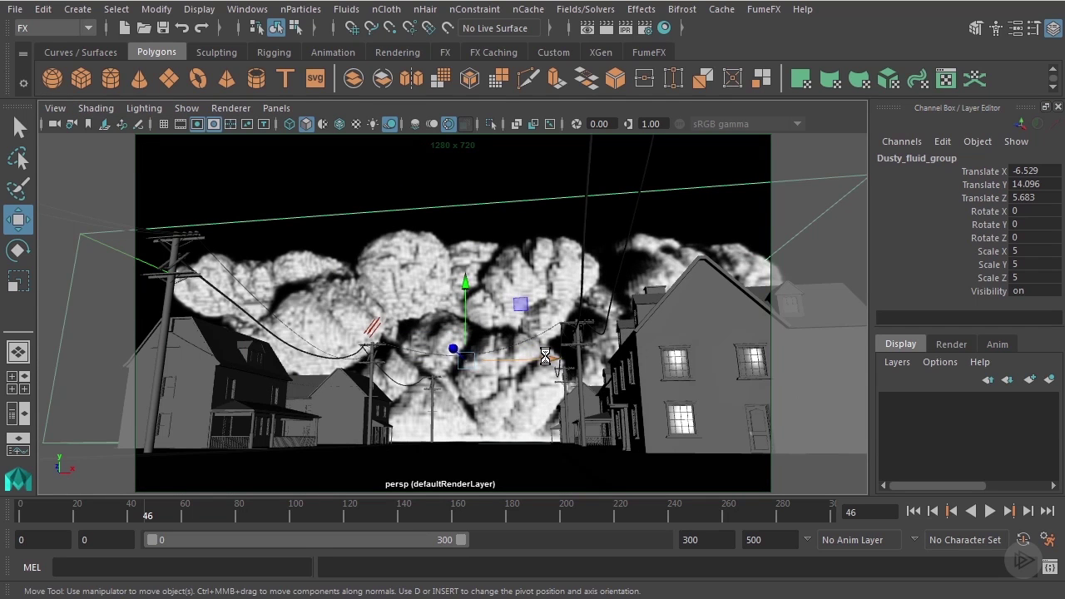
drag(545, 358, 517, 357)
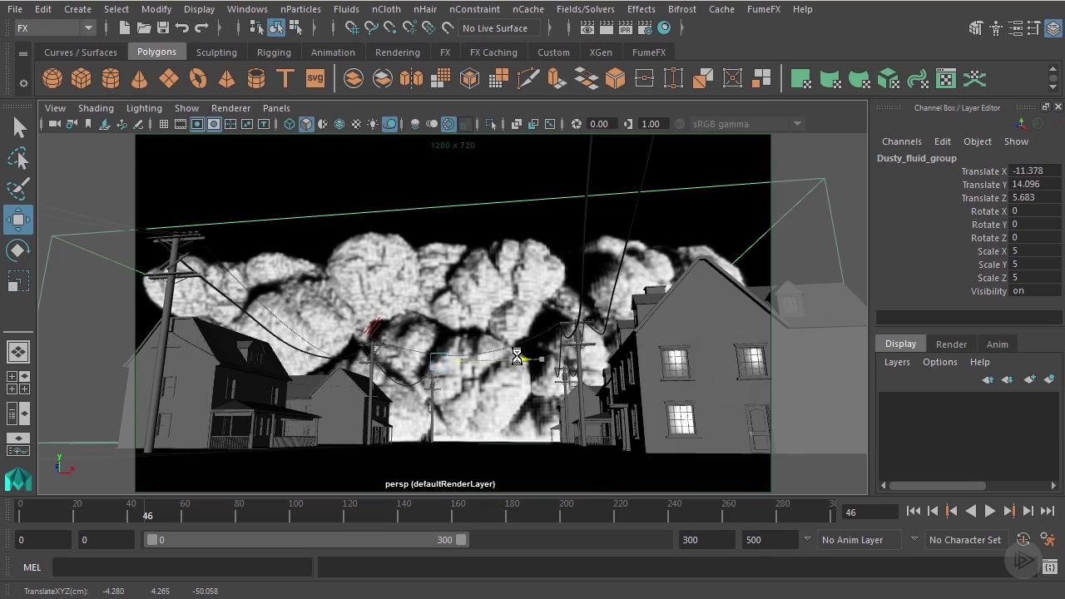
click(312, 163)
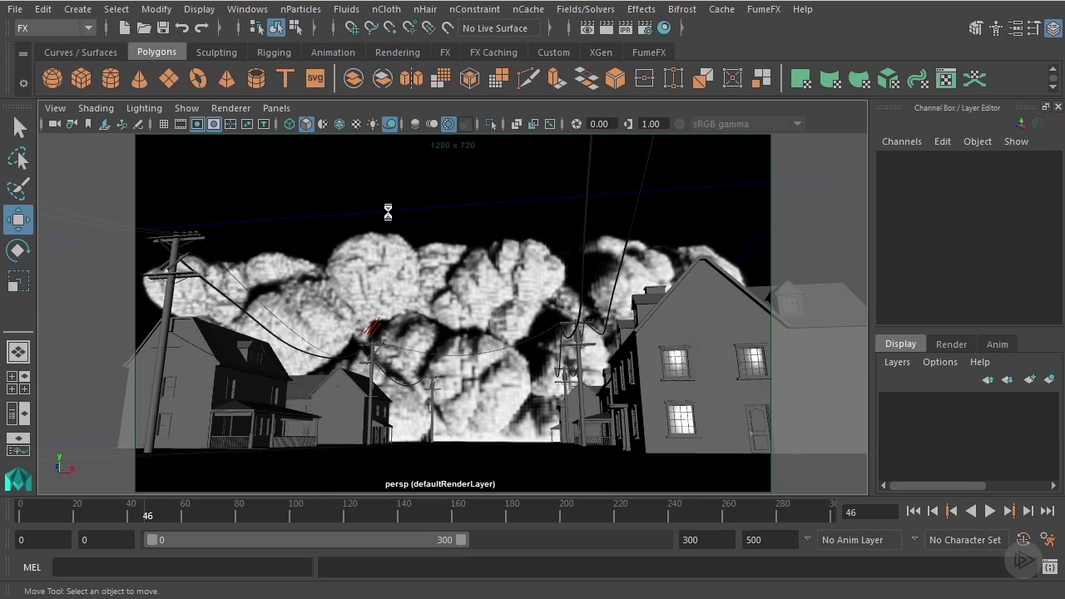
Select the dust cloud's fluid container and open its fluidShape1 attributes for editing.
click(388, 212)
key(ctrl+a)
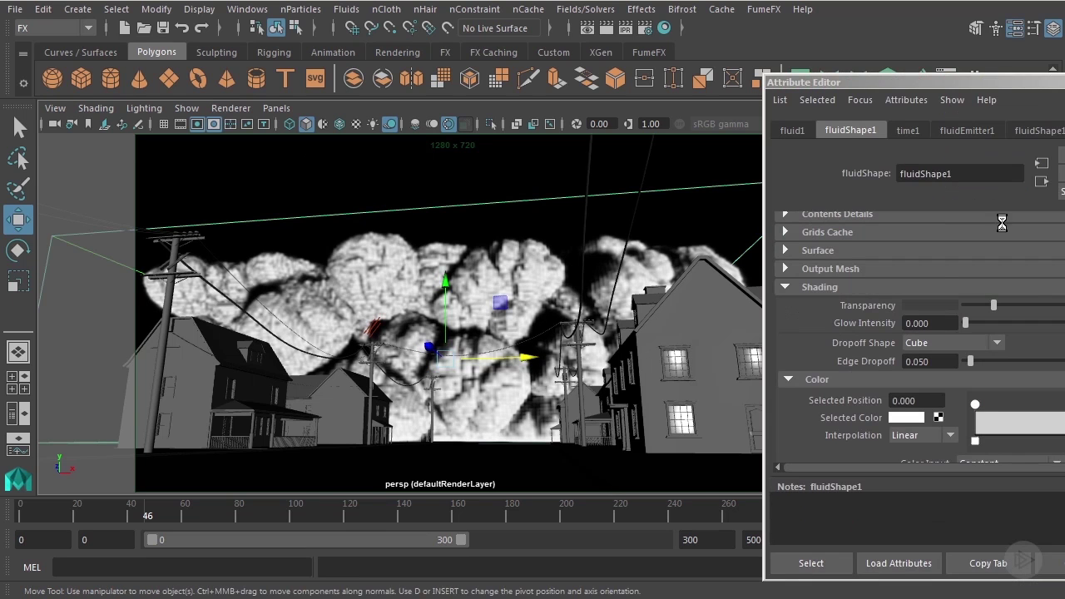
drag(1010, 81, 801, 59)
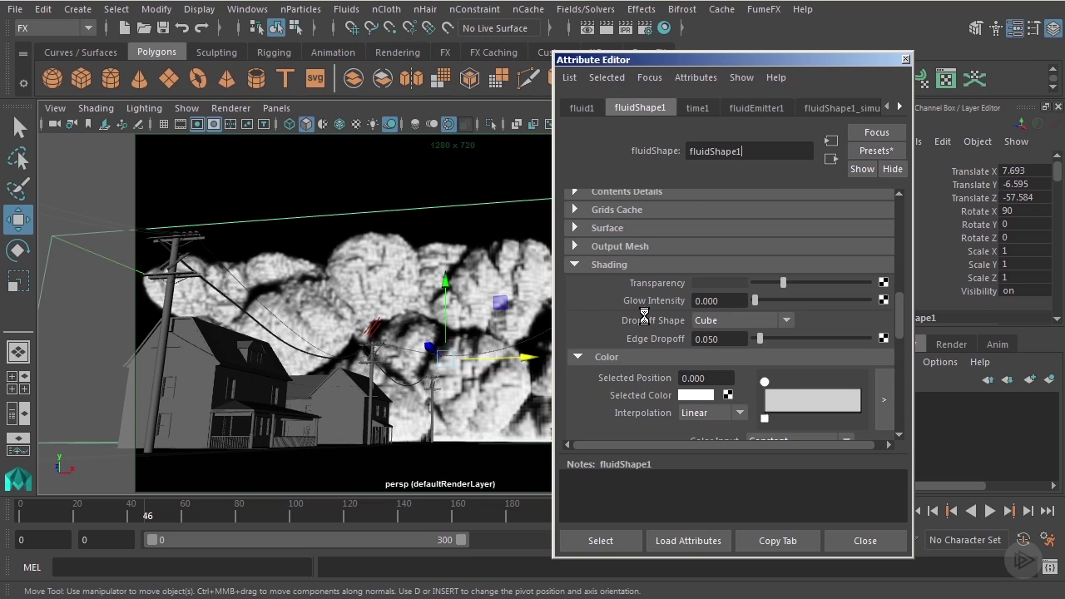
Review the fluid's Density and Velocity settings under Contents Details, including density scale, gradient force, swirl and noise.
scroll(645, 312, up, 3)
click(589, 341)
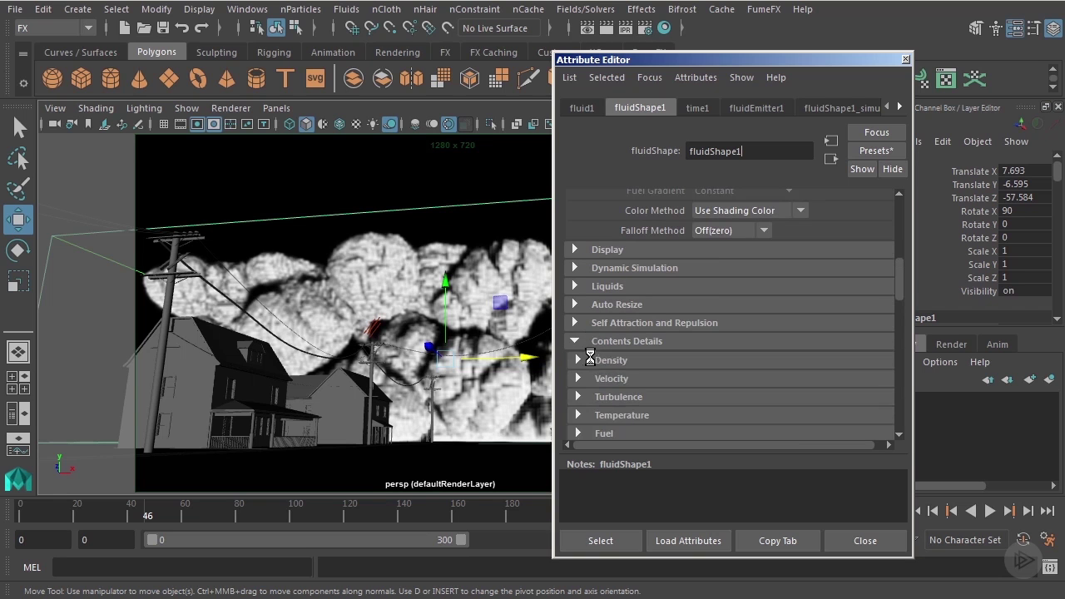
click(587, 359)
scroll(588, 357, down, 2)
scroll(646, 311, down, 1)
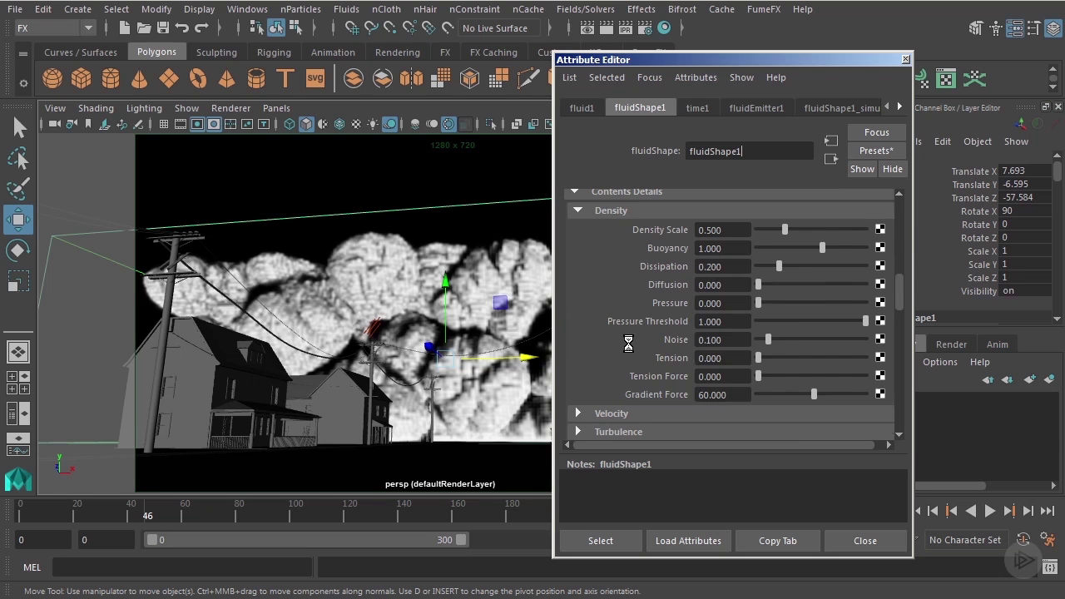
scroll(616, 337, down, 3)
click(592, 312)
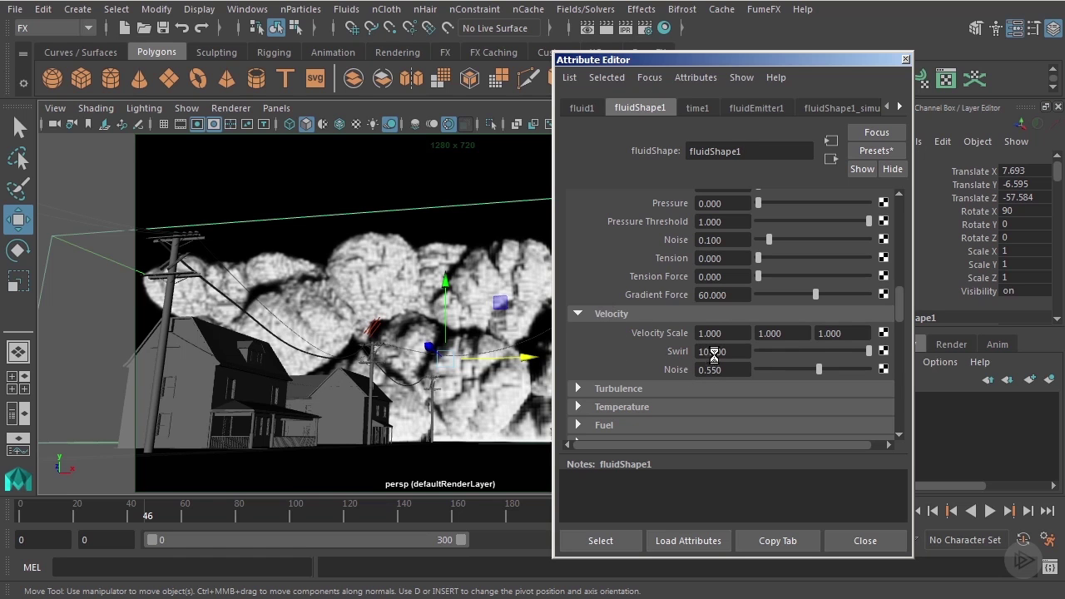
scroll(709, 367, down, 3)
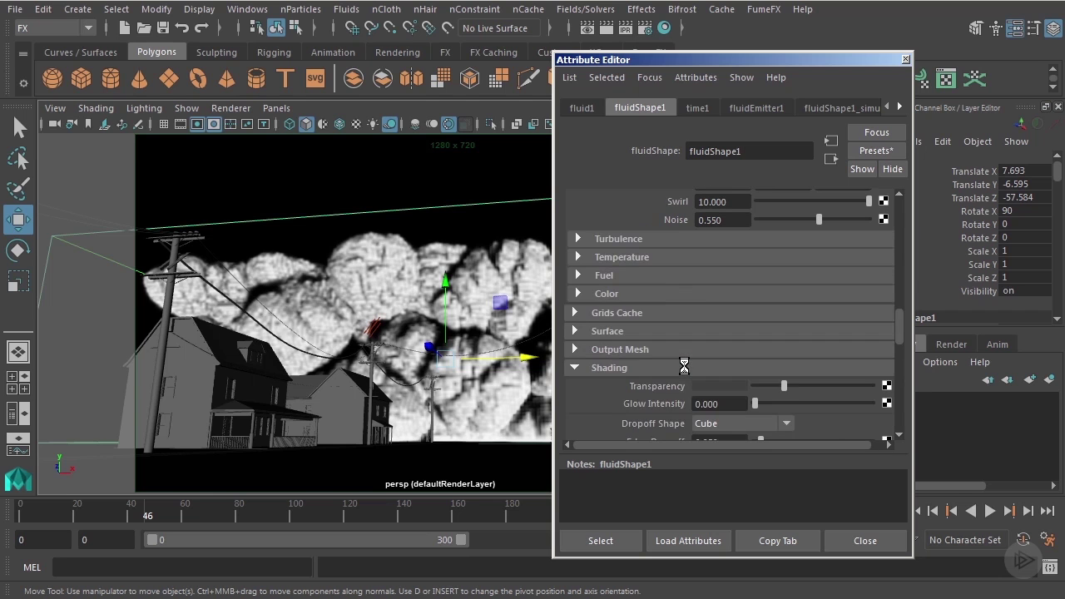
scroll(690, 333, up, 2)
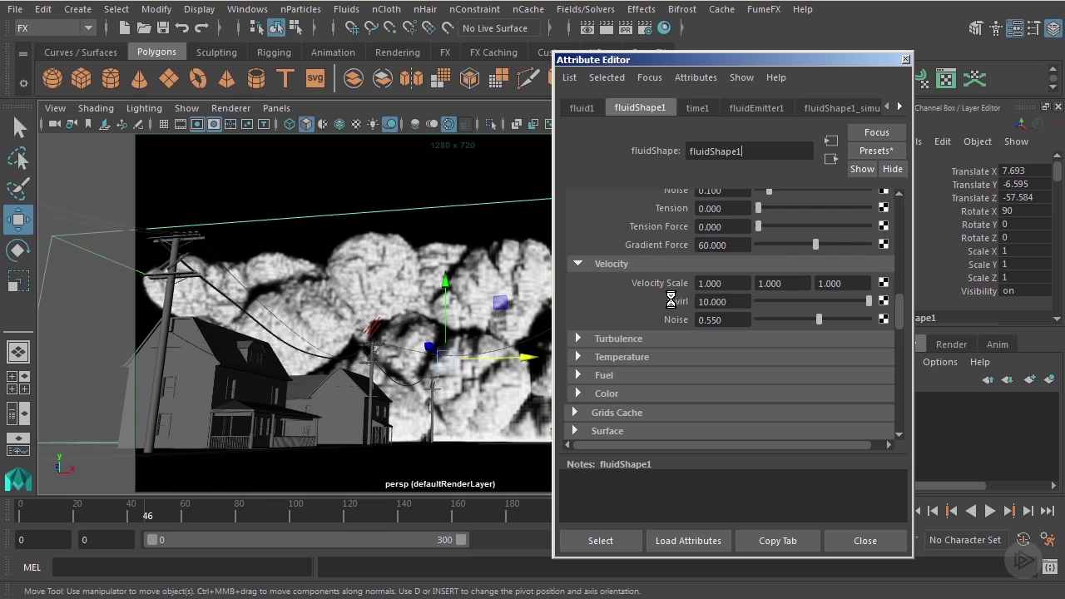
Set the brightness value (V) of the fluid's shading transparency color to 0.6.
scroll(670, 301, down, 5)
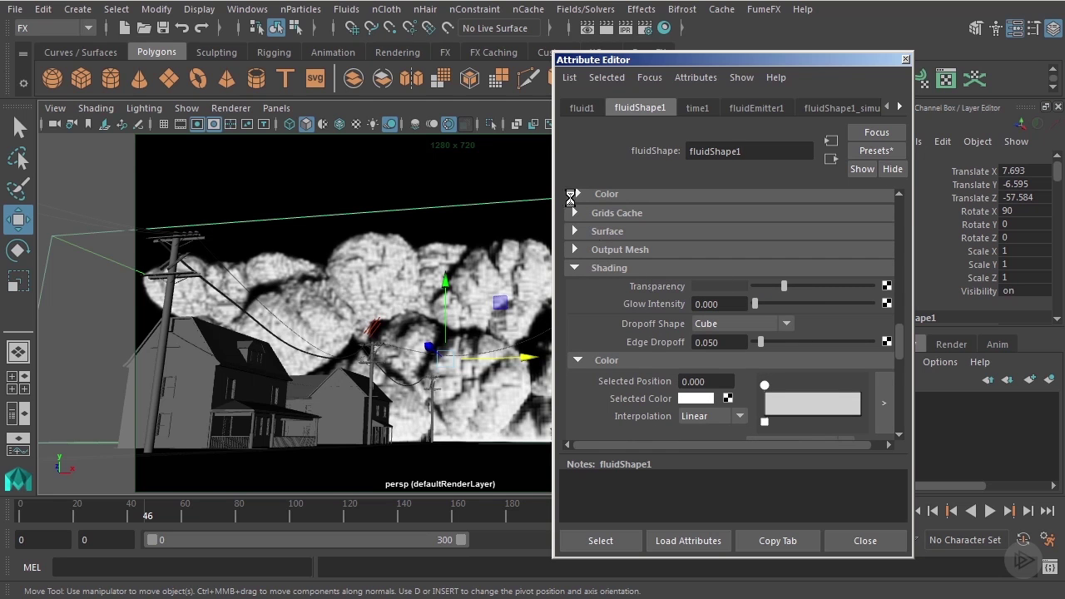
drag(689, 59, 782, 39)
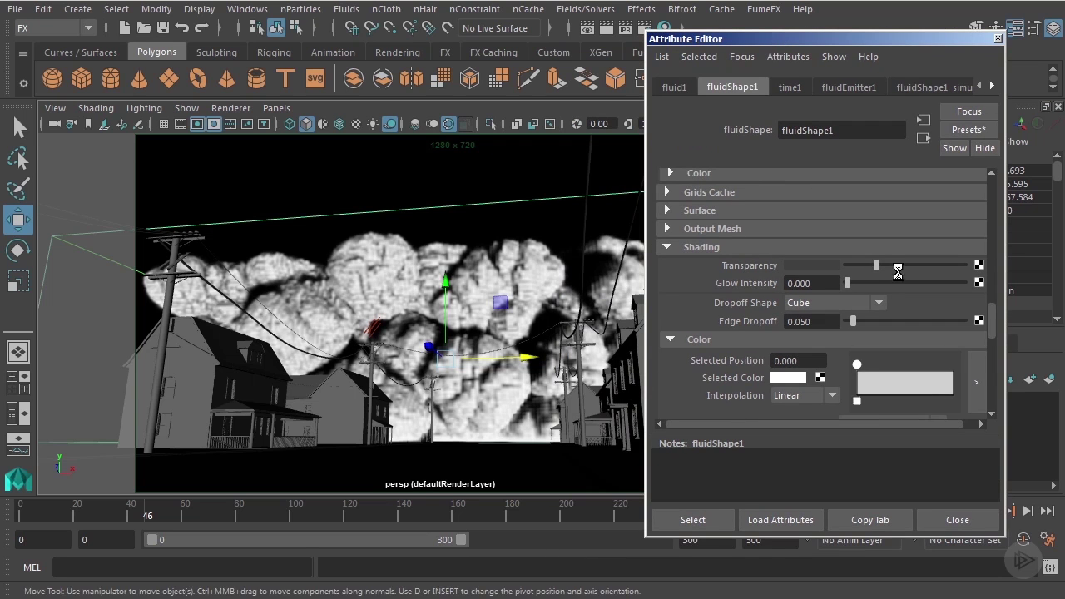
drag(856, 41, 811, 38)
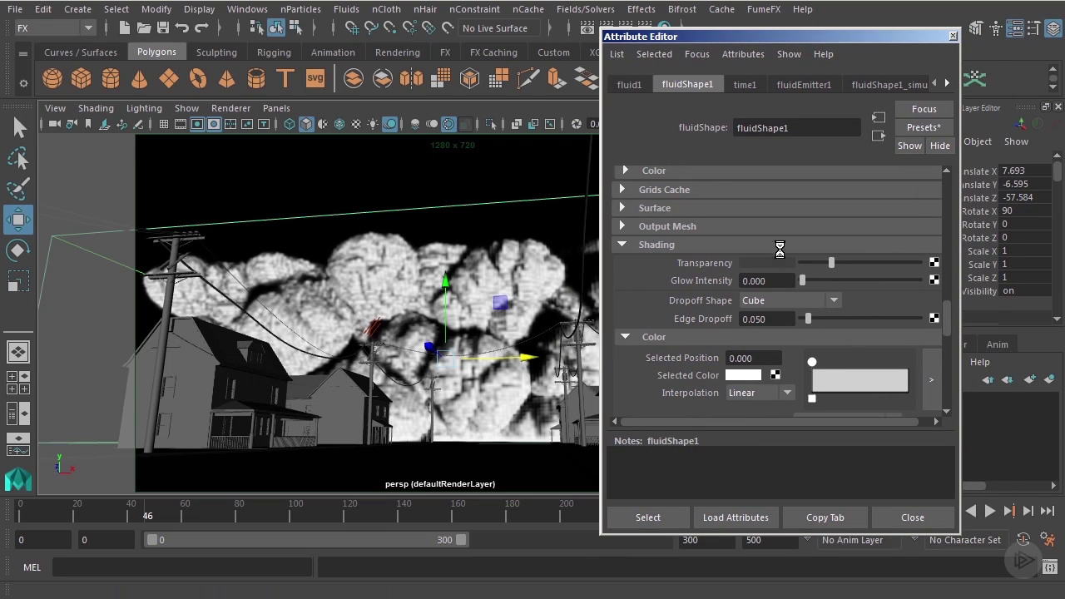
click(784, 263)
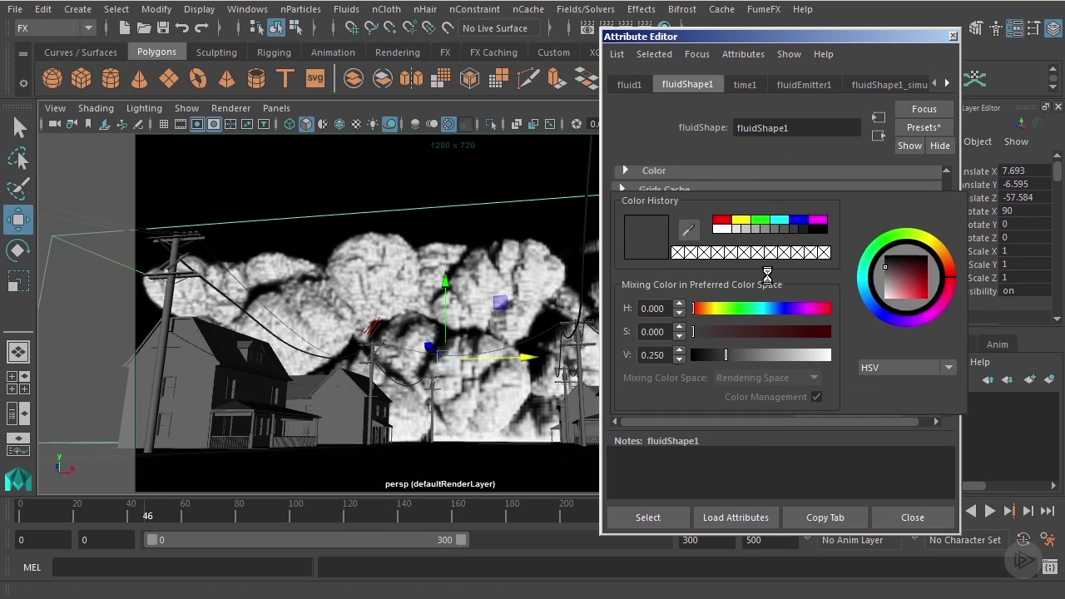
drag(666, 355, 606, 356)
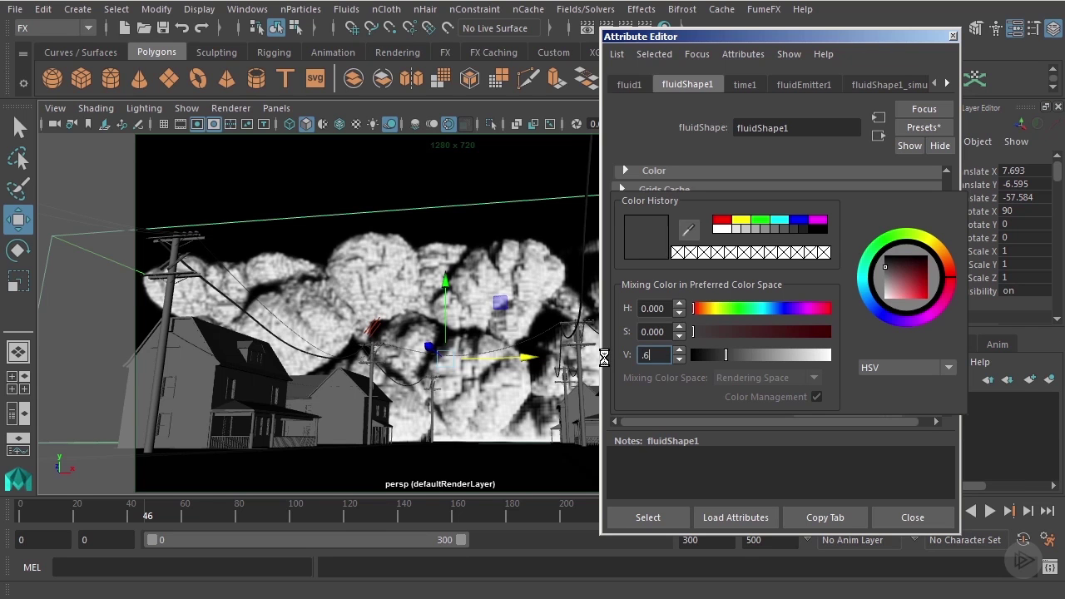
text(.6)
key(Return)
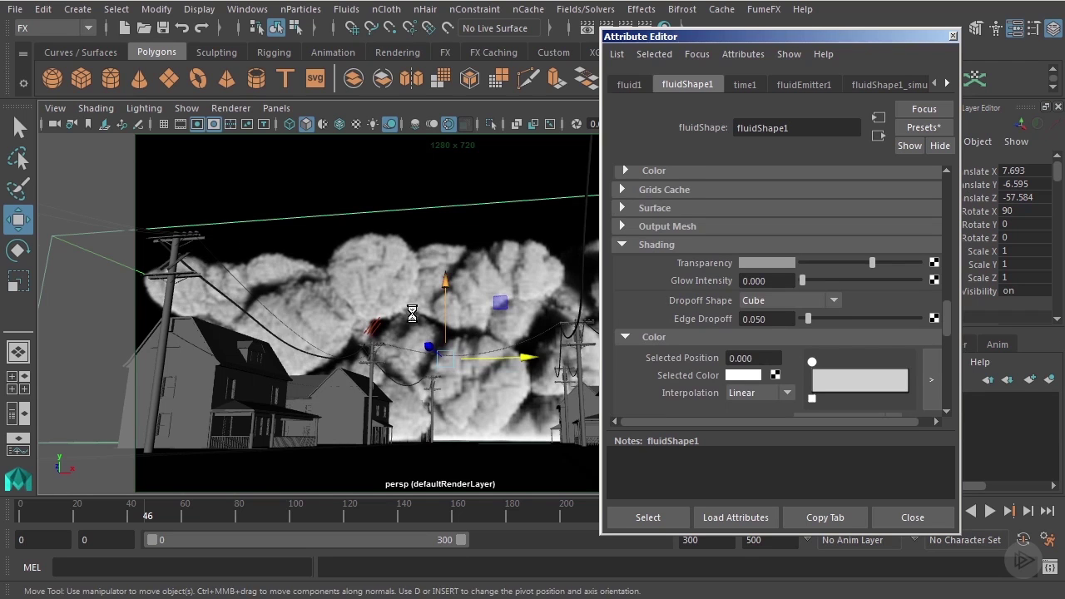
Examine the dust cloud's shading with the increased transparency up close and from several angles.
alt+right_drag(411, 312, 558, 333)
alt+middle_drag(559, 332, 335, 355)
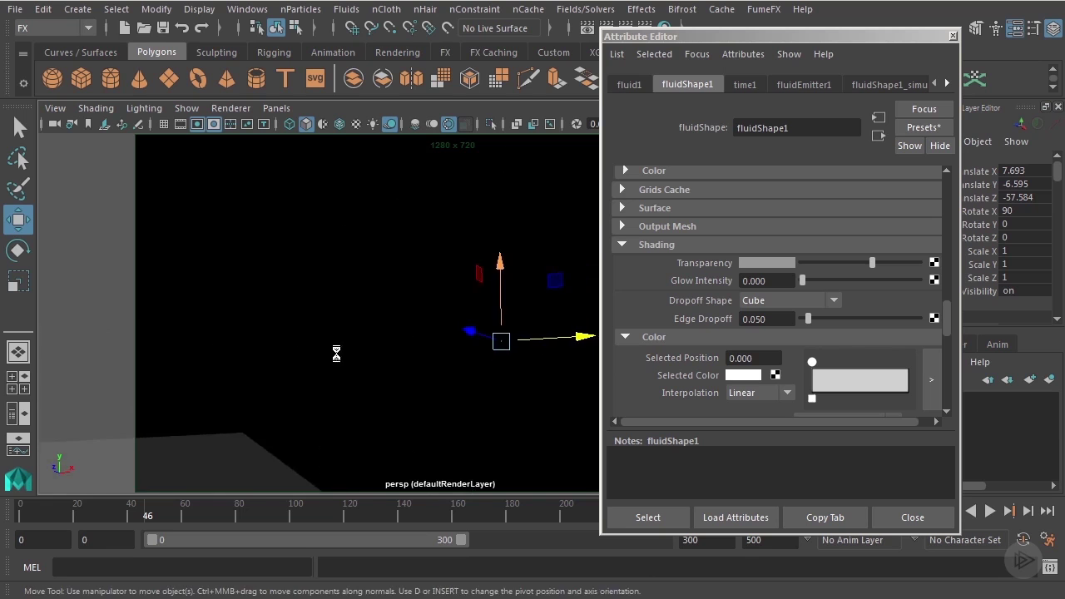
alt+middle_drag(348, 311, 350, 367)
alt+right_drag(350, 368, 294, 344)
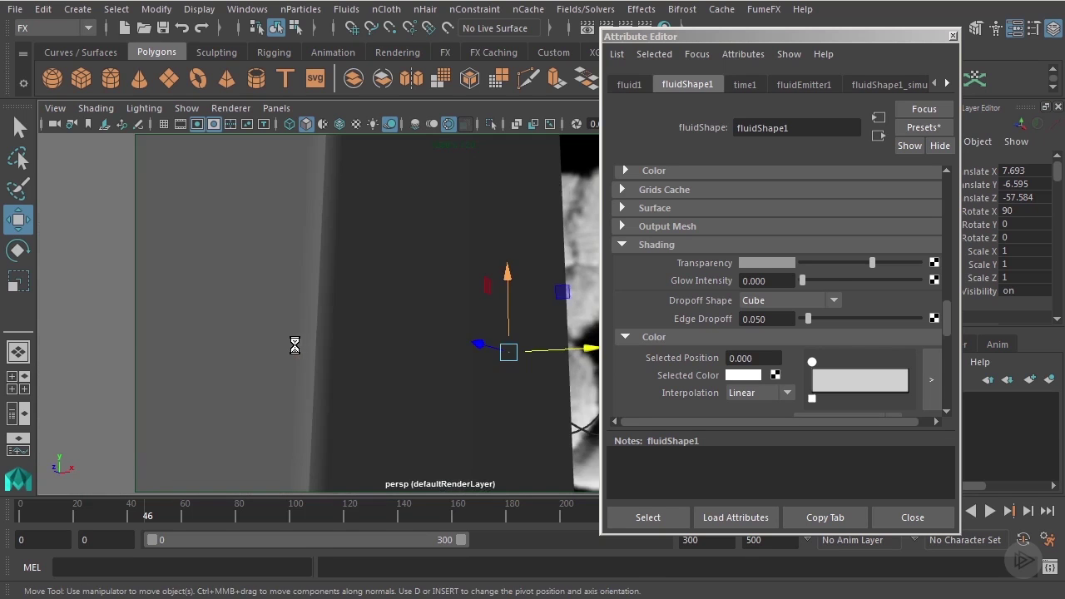
alt+drag(102, 327, 352, 361)
alt+middle_drag(322, 344, 416, 367)
alt+drag(416, 366, 459, 341)
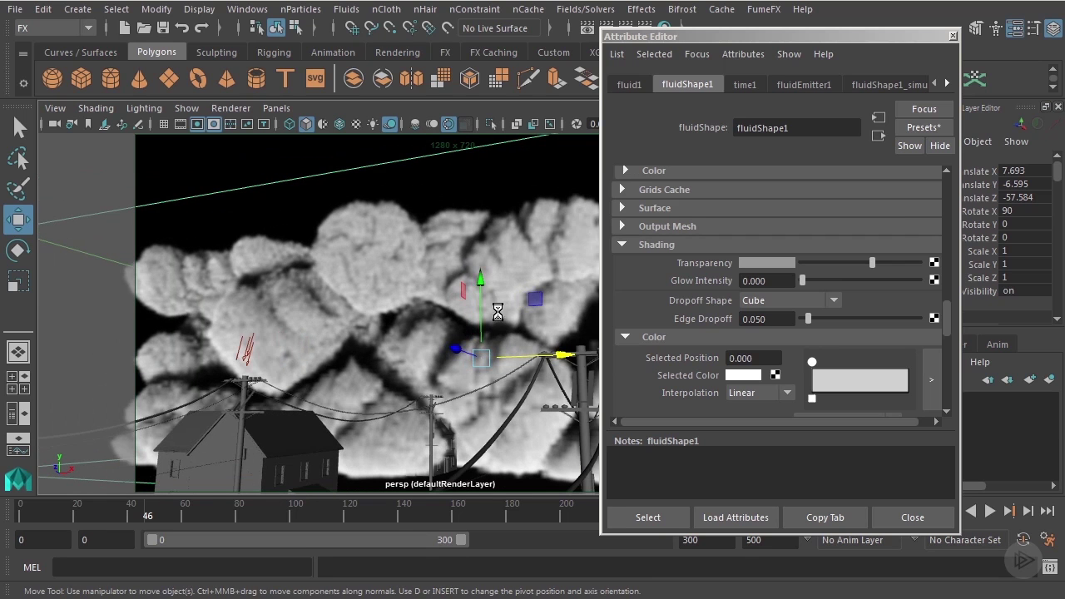
right_drag(526, 189, 466, 164)
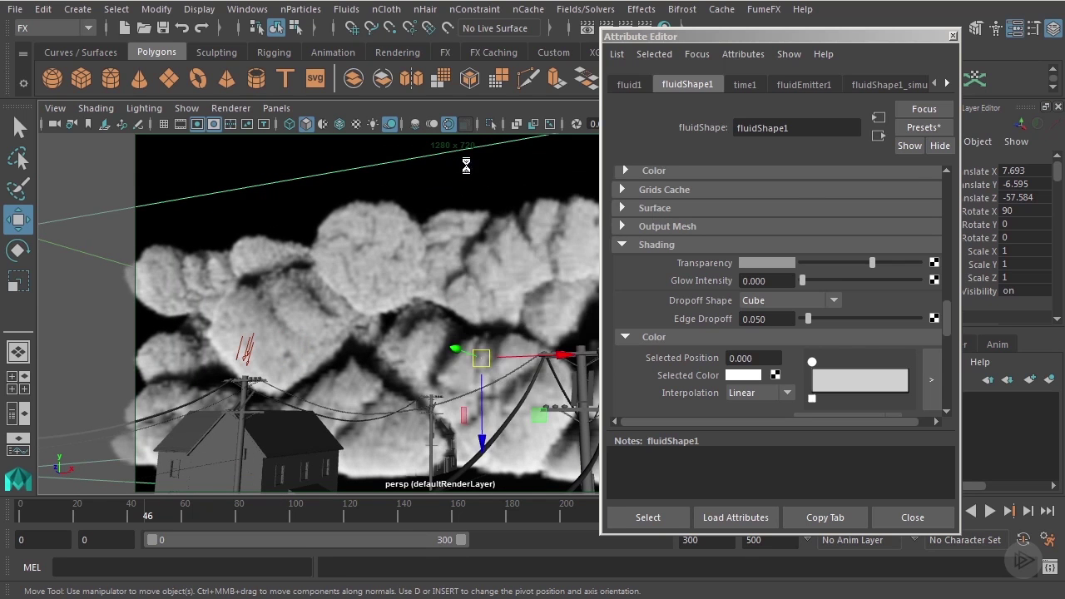
alt+drag(532, 340, 475, 275)
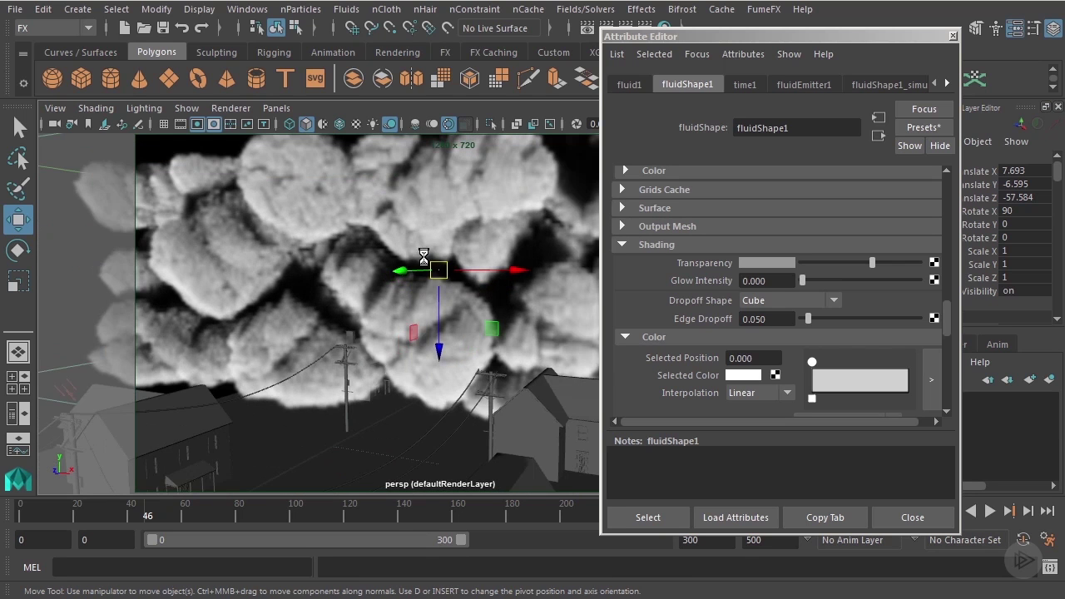
alt+drag(454, 314, 430, 361)
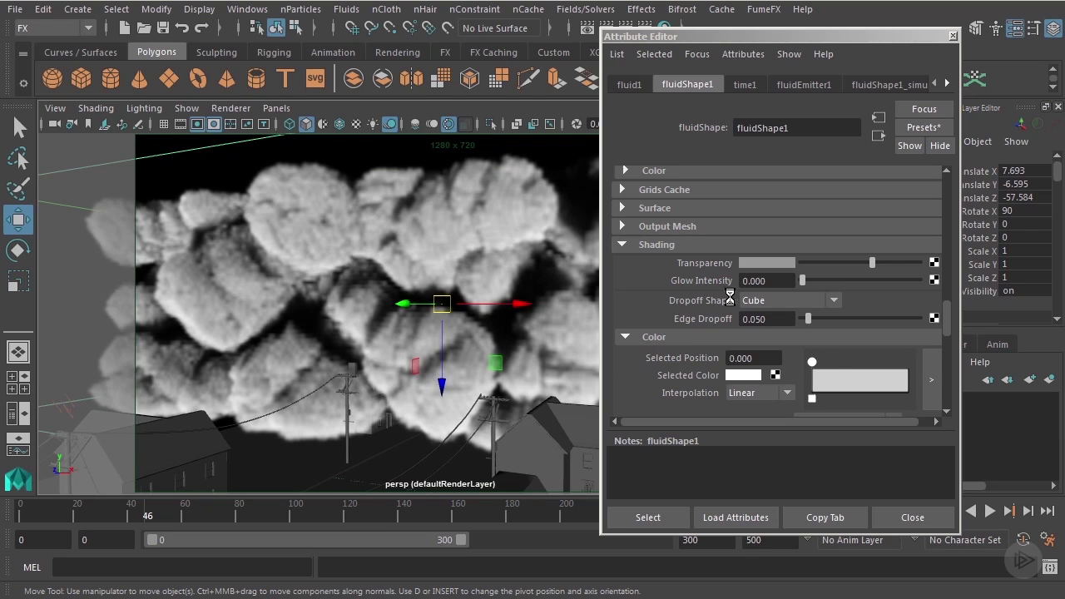
Set the fluid shape's Dropoff Shape to -Z Gradient in its Shading attributes.
click(789, 300)
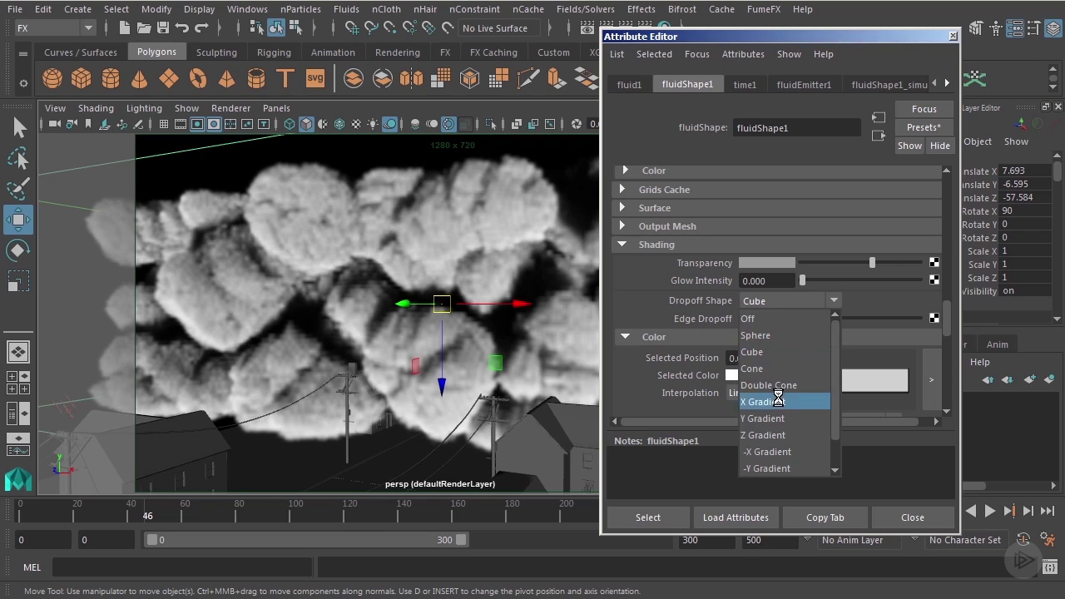
click(767, 450)
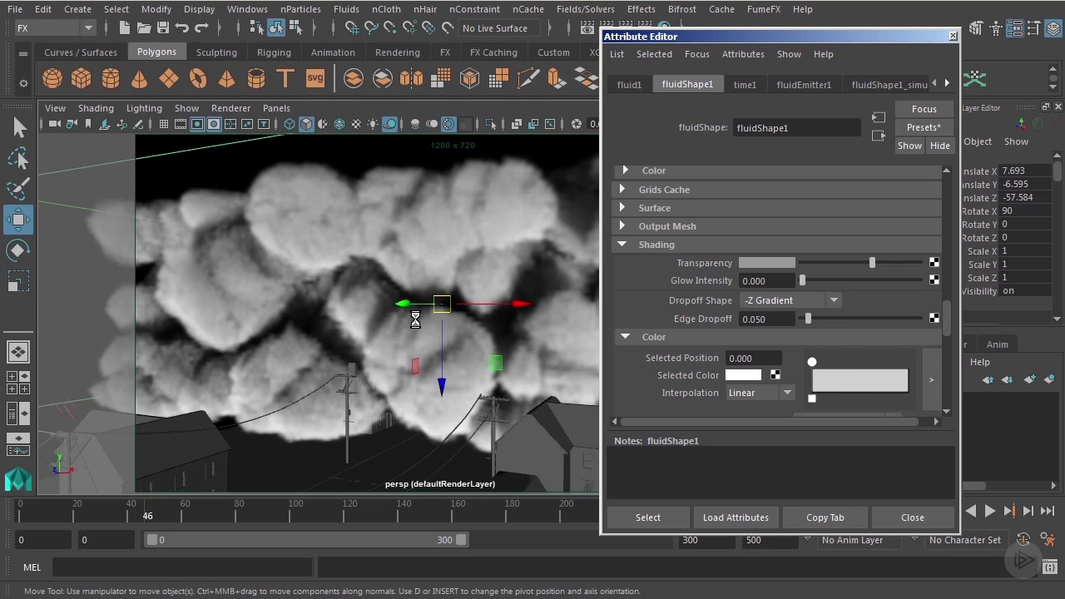
alt+middle_drag(416, 319, 407, 395)
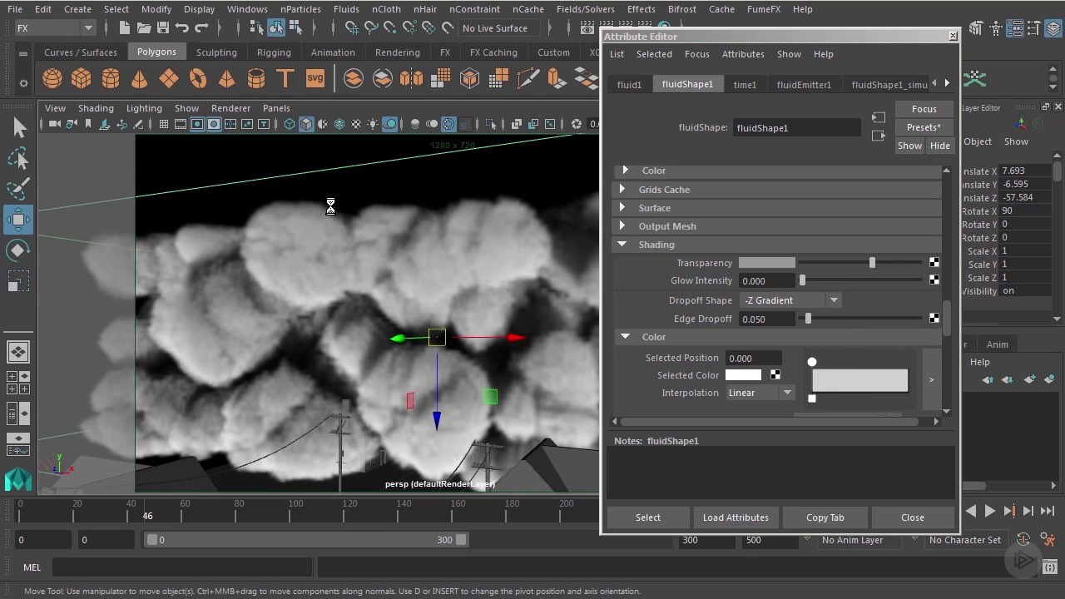
Examine the cloud's gradient dropoff from the side, from above and from the front, and check its axis orientation with the Rotate tool.
alt+drag(353, 242, 381, 286)
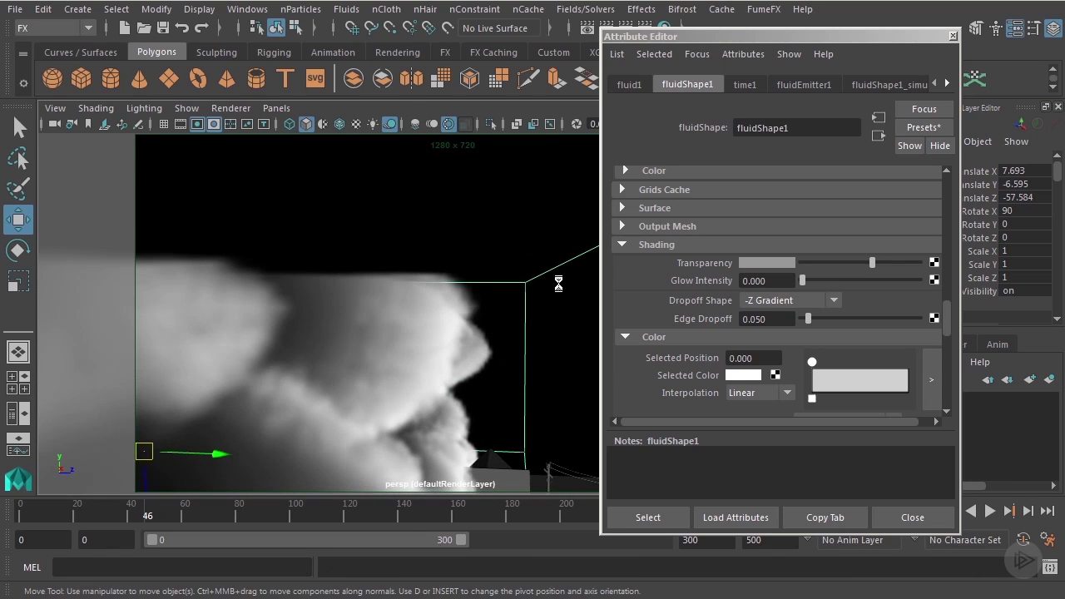
alt+drag(549, 324, 261, 447)
alt+drag(79, 471, 308, 423)
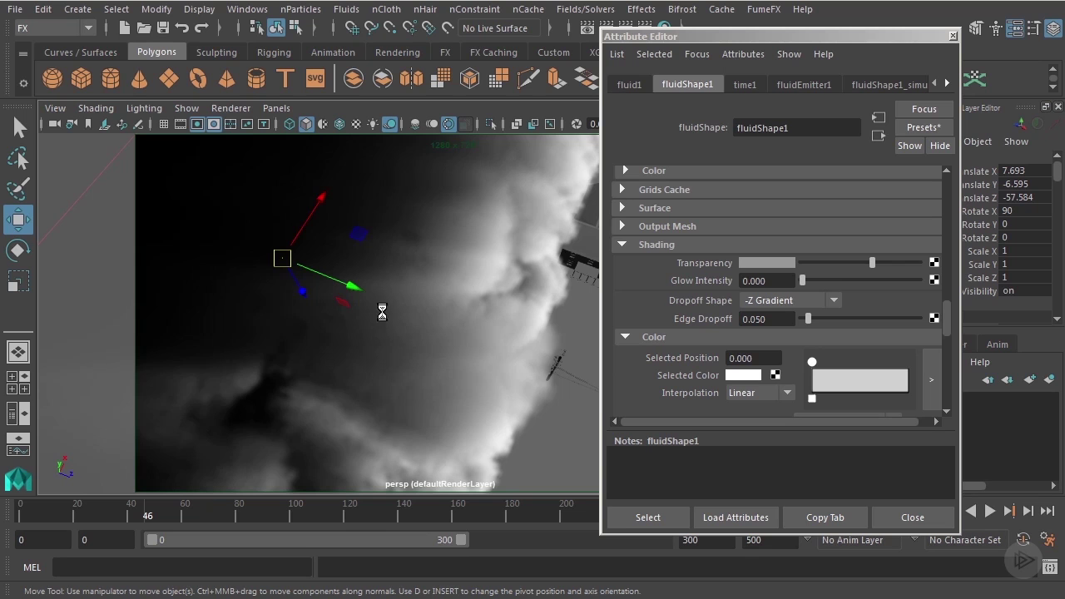
alt+drag(382, 312, 458, 278)
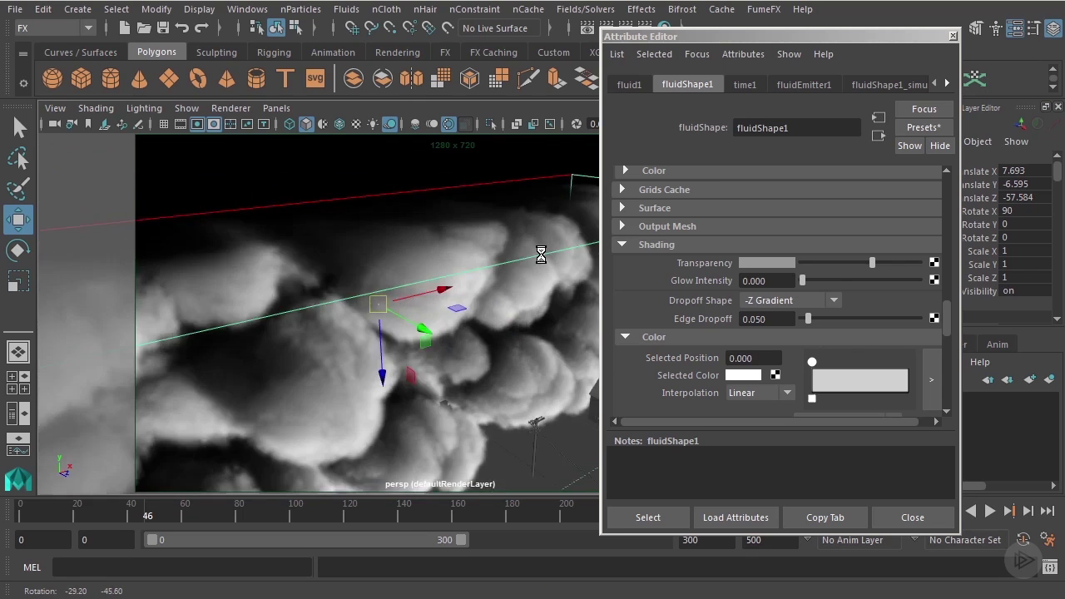
alt+drag(541, 255, 573, 235)
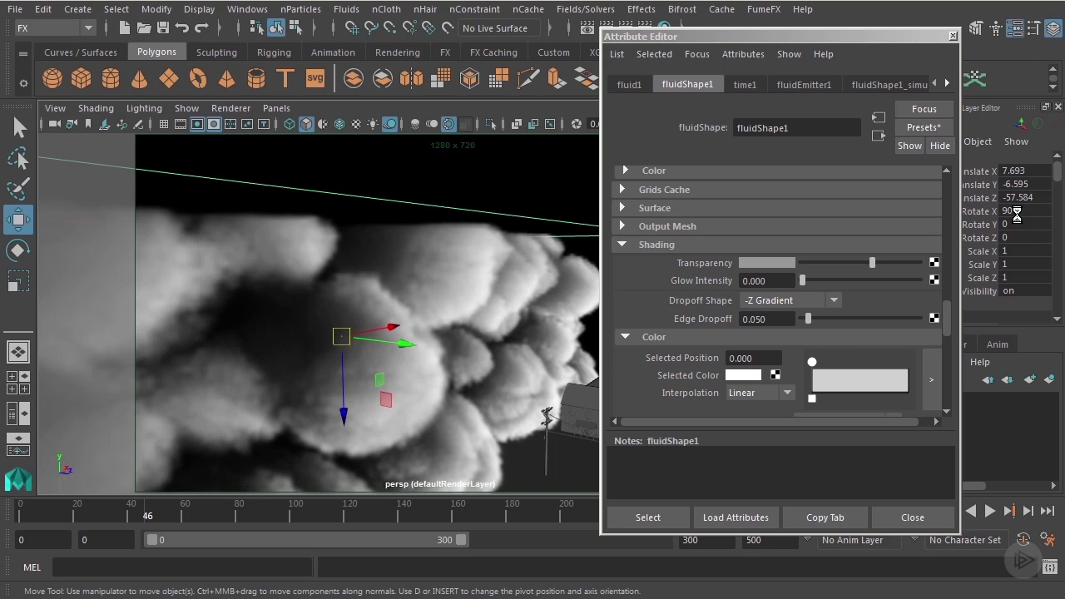
click(987, 211)
key(e)
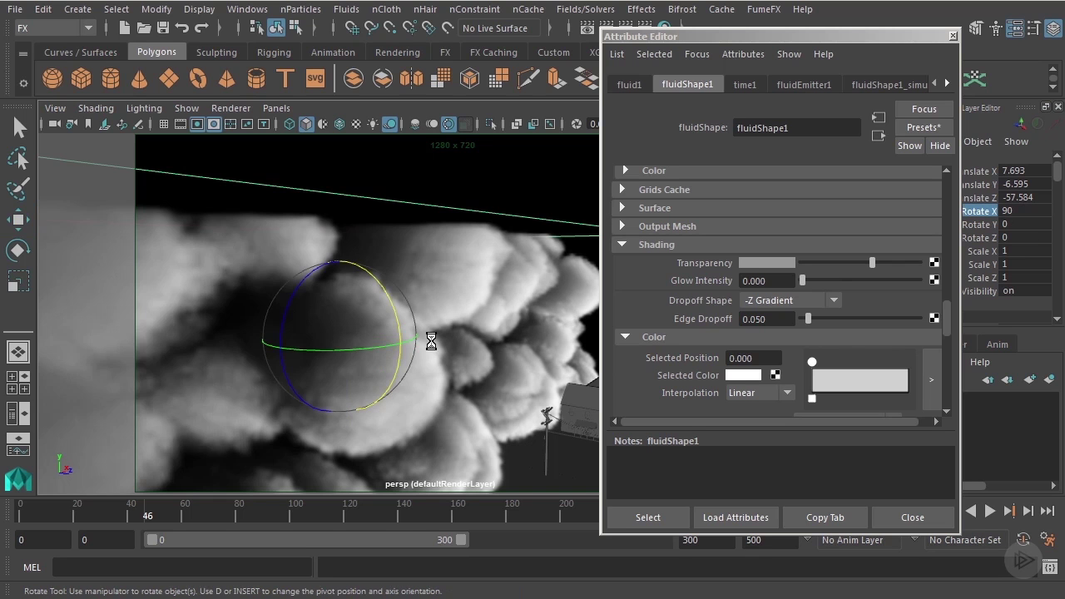
key(w)
alt+drag(437, 293, 425, 321)
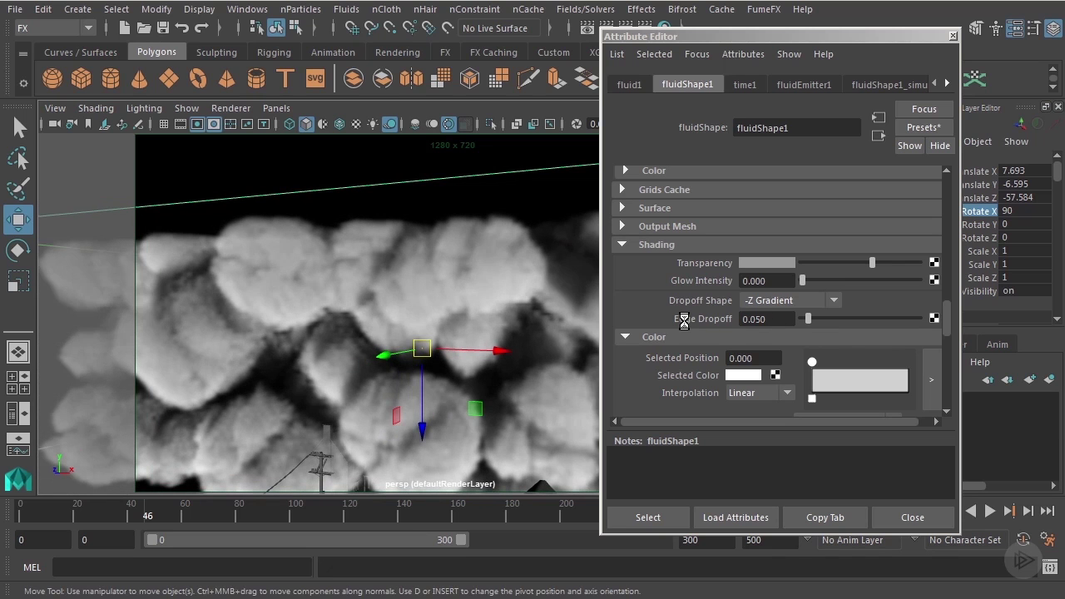
Set the fluid shape's Edge Dropoff to 0.2.
click(781, 316)
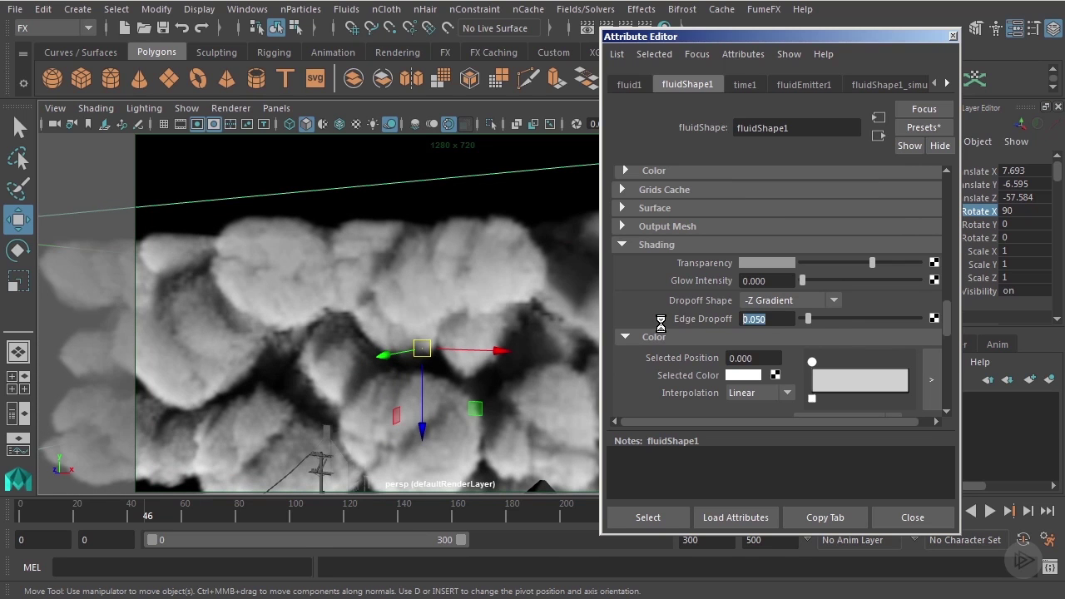
text(.2)
key(Return)
Examine the cloud's softened edges behind the town from near and far and from several angles.
alt+right_drag(449, 309, 411, 279)
alt+drag(411, 280, 461, 247)
alt+middle_drag(461, 247, 397, 275)
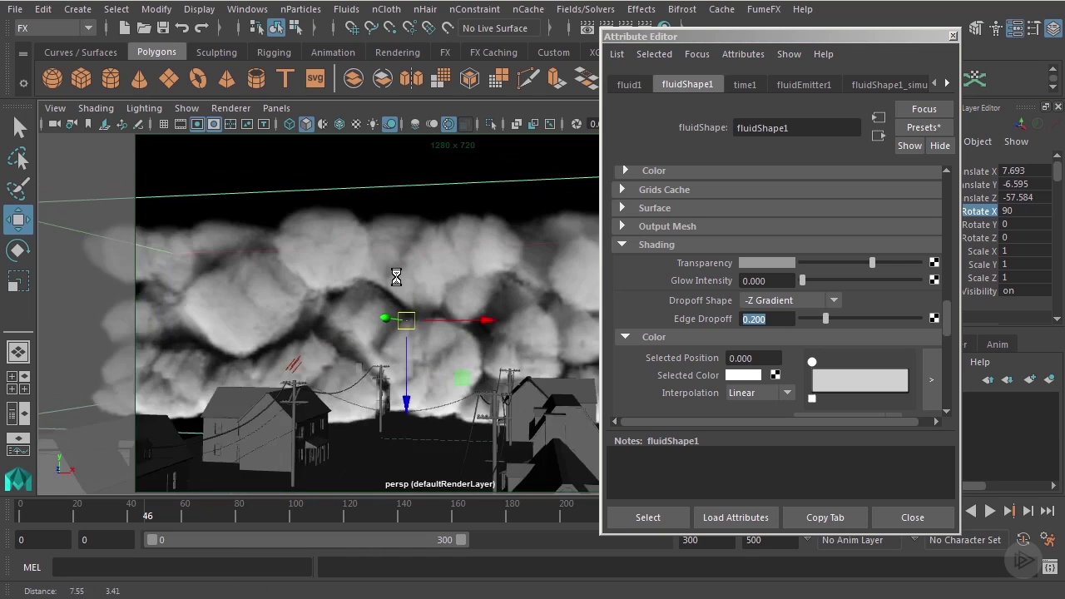
alt+right_drag(397, 275, 487, 276)
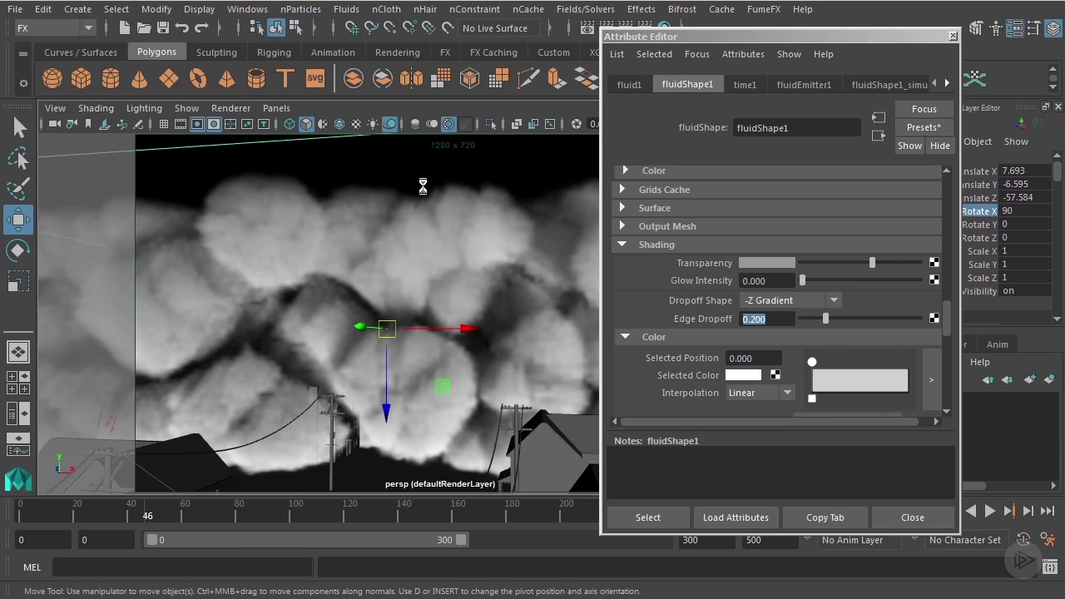
alt+drag(399, 207, 301, 371)
alt+middle_drag(301, 371, 252, 316)
alt+right_drag(252, 315, 345, 328)
alt+drag(365, 321, 513, 314)
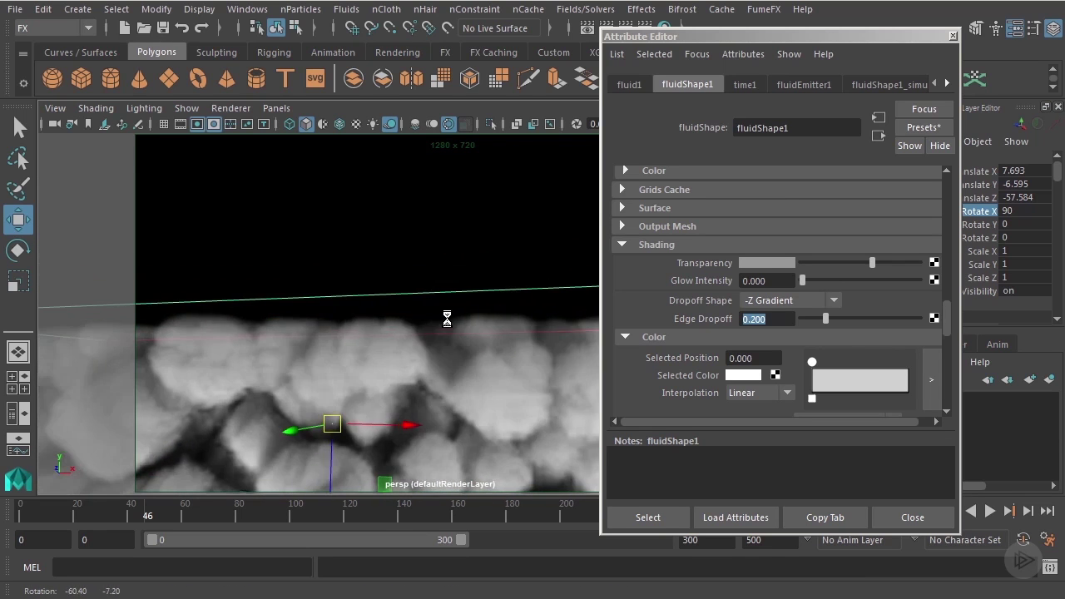
alt+right_drag(349, 375, 434, 307)
alt+drag(433, 306, 401, 269)
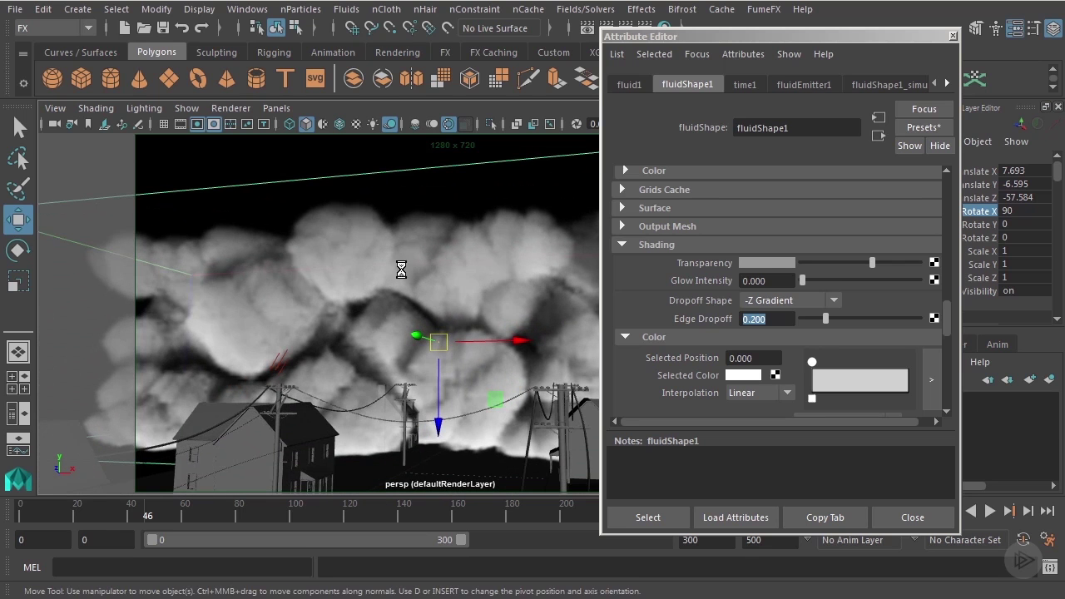
alt+middle_drag(497, 294, 434, 308)
Add a second marker at position 1.000 on the shading color ramp and change the marker at position 0.000 to a muted tan-brown.
scroll(667, 252, down, 3)
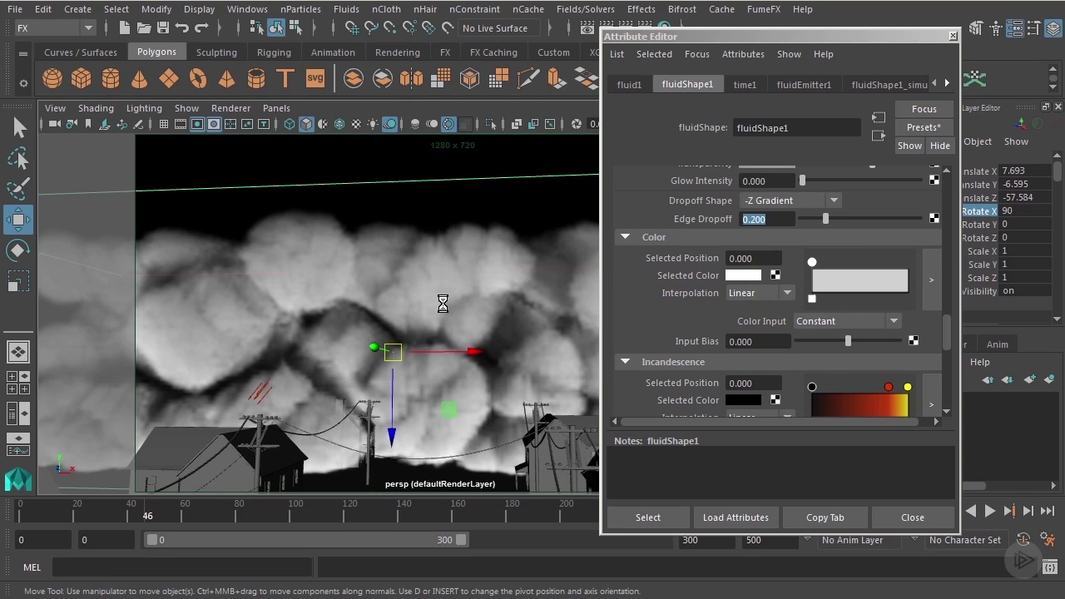
alt+middle_drag(444, 303, 478, 311)
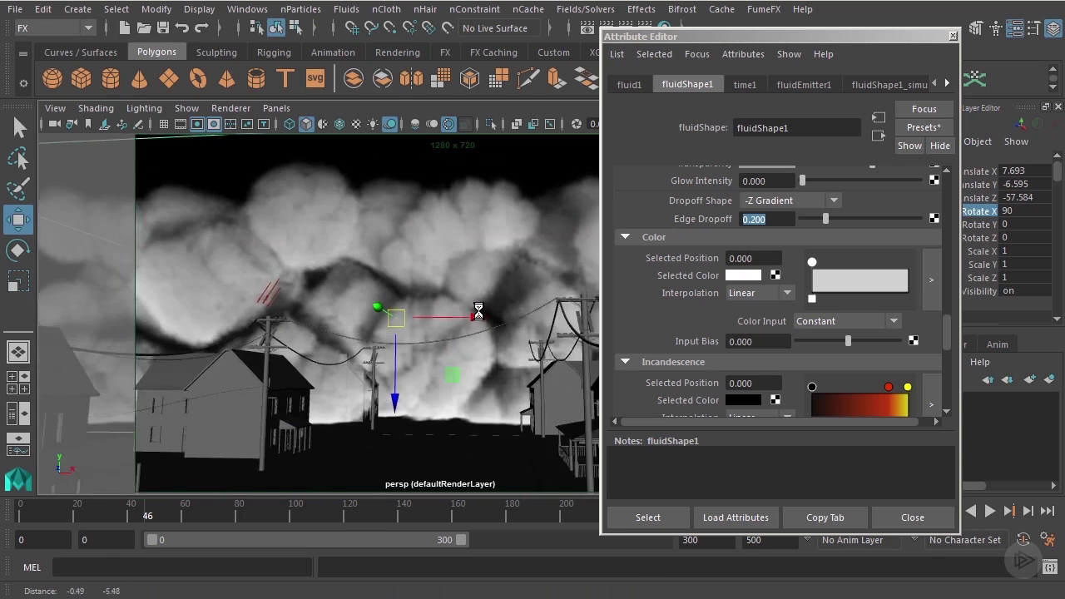
alt+right_drag(477, 311, 519, 309)
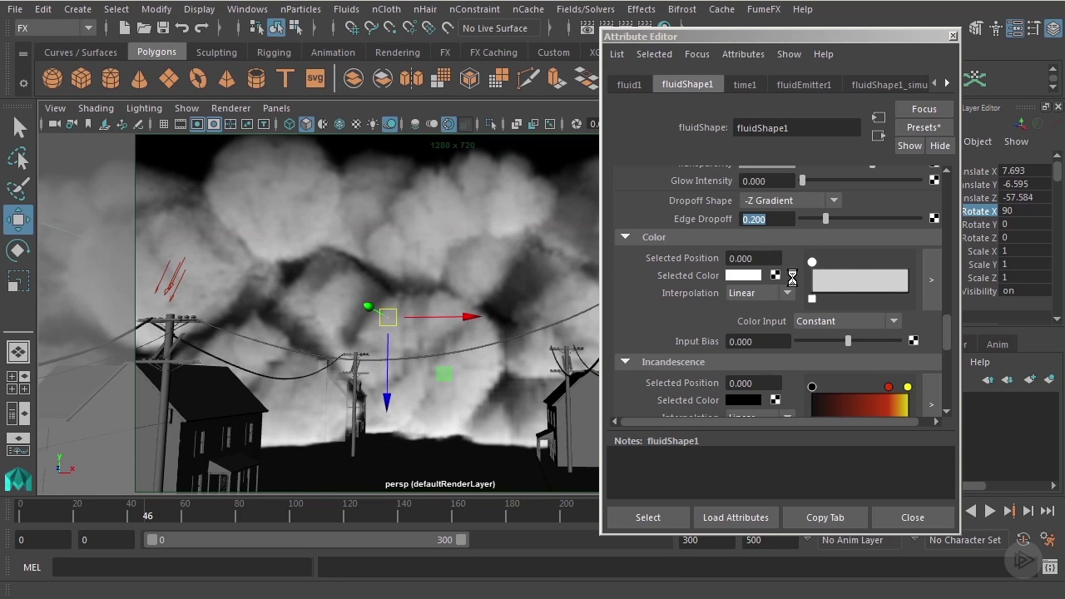
drag(856, 275, 914, 276)
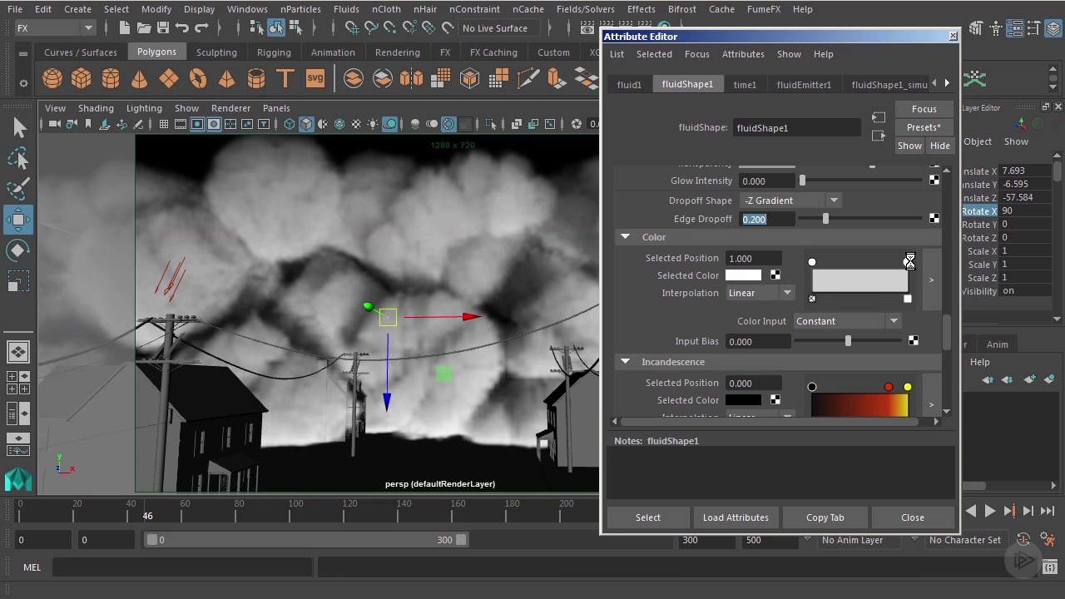
click(812, 262)
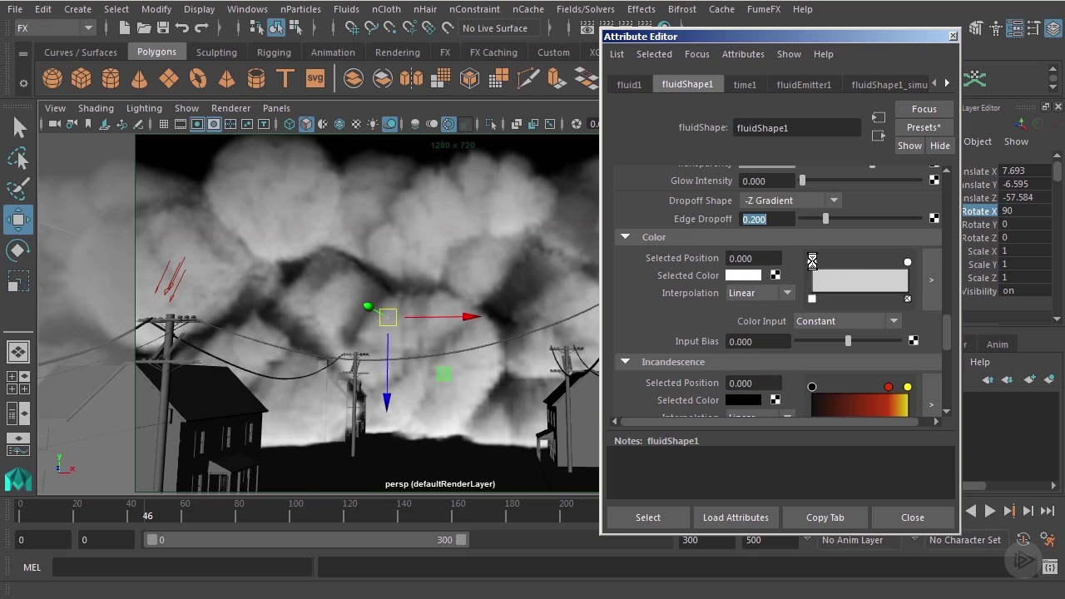
click(740, 275)
click(683, 348)
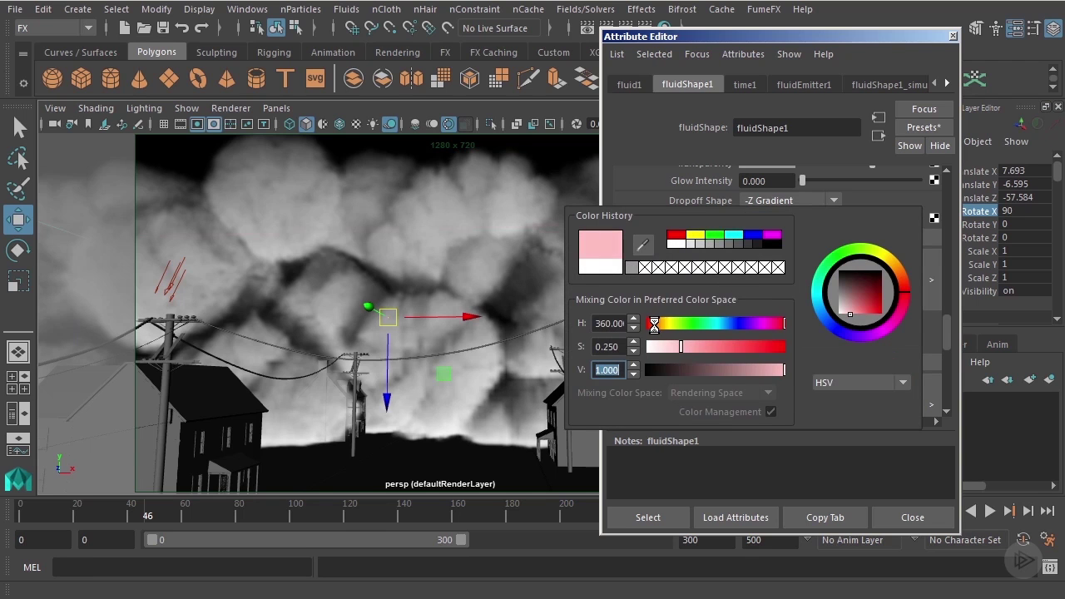
drag(654, 325, 664, 325)
drag(746, 370, 717, 369)
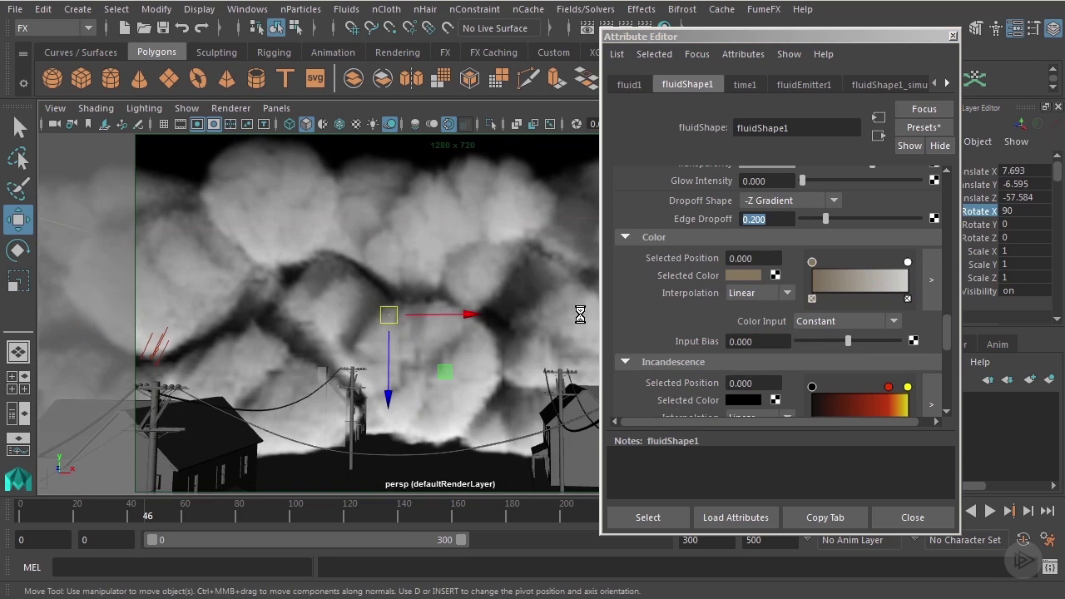
Set the fluid shading's Color Input to Density.
click(813, 321)
click(810, 422)
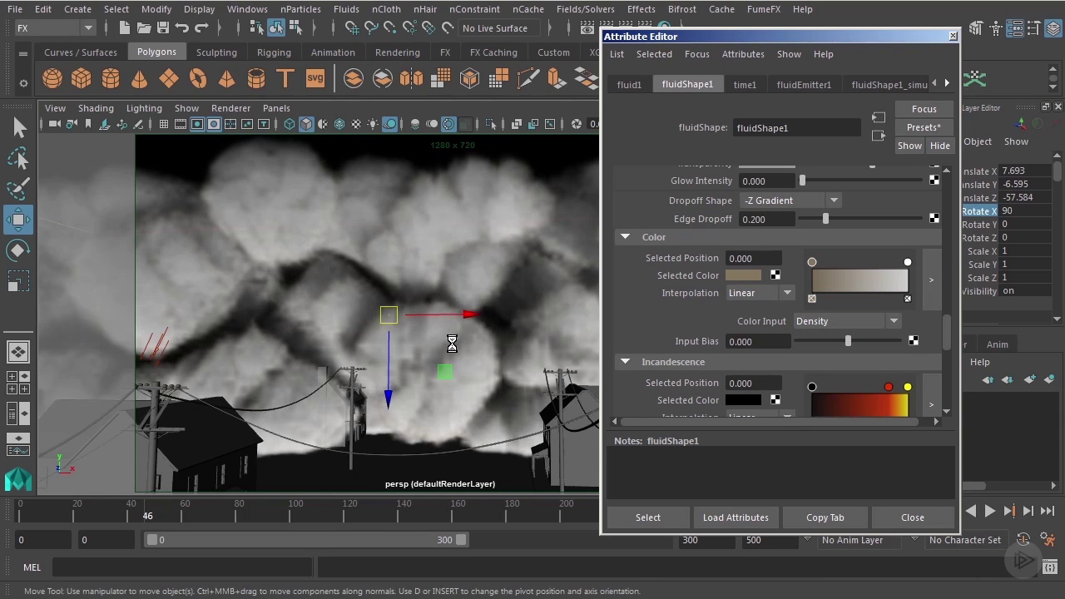
alt+drag(452, 341, 446, 346)
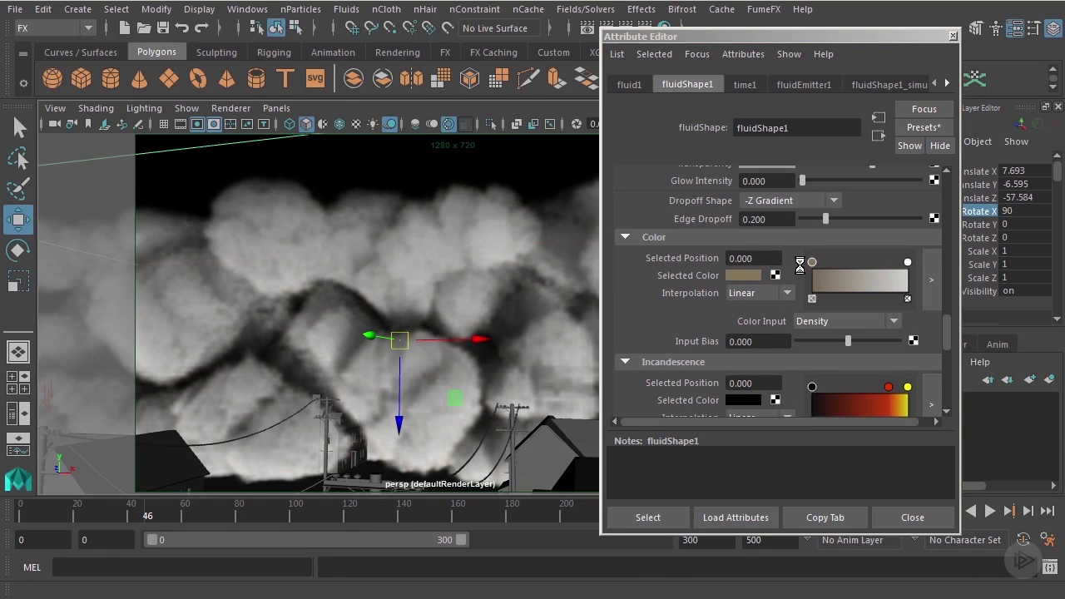
Change the color ramp marker at position 0.000 to a reddish brown with H 20.769, S 0.340 and V 0.462.
click(747, 275)
drag(675, 327, 705, 341)
drag(729, 365, 720, 368)
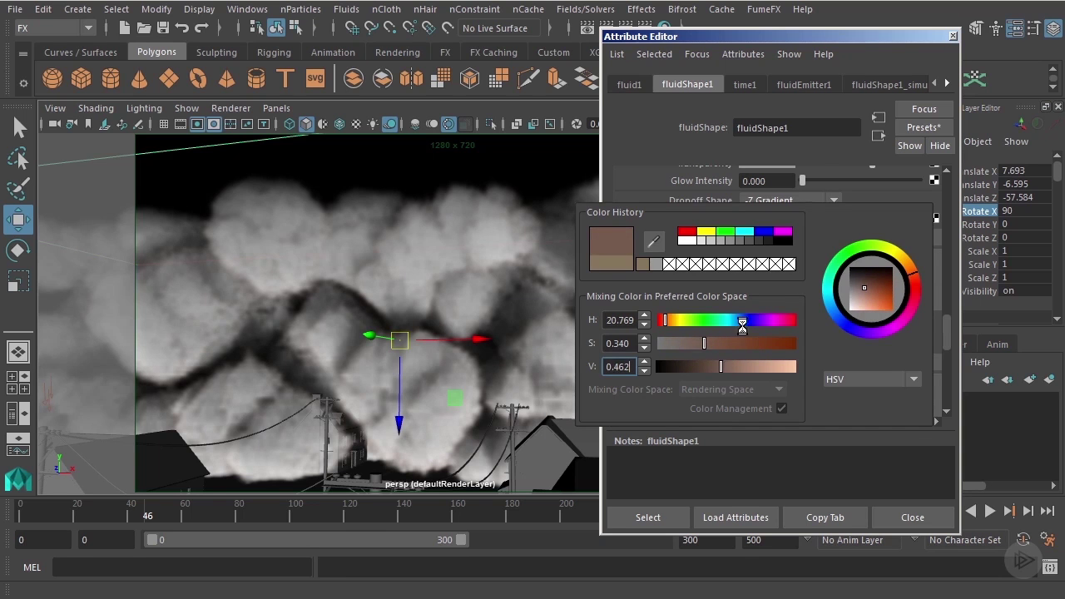
Change the color ramp marker at position 1.000 to a lighter greyish brown with H 20.769, S 0.199 and V about 0.5.
click(908, 262)
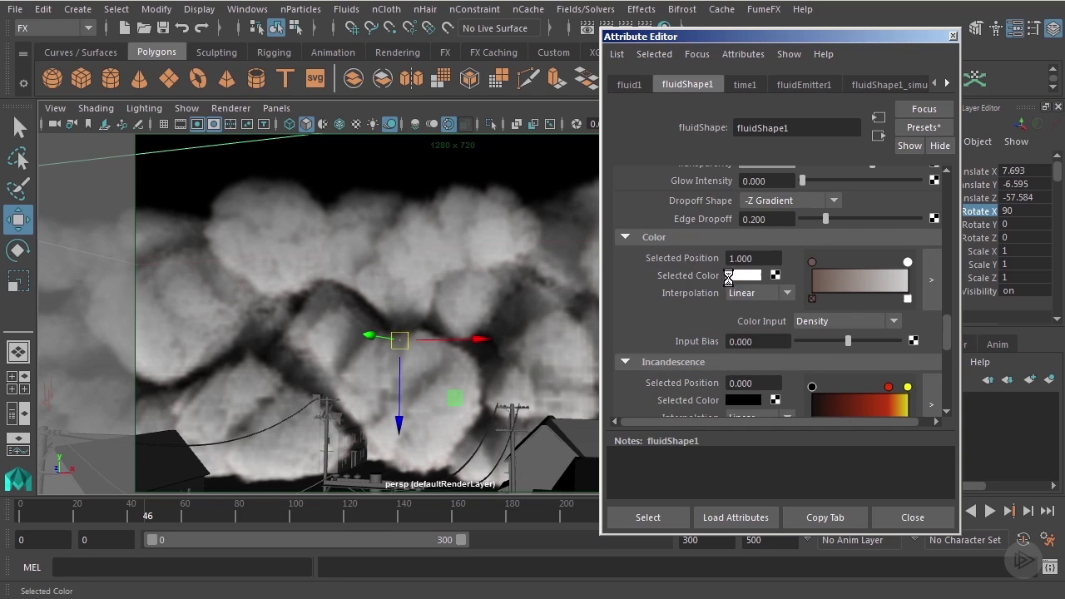
click(734, 275)
click(627, 261)
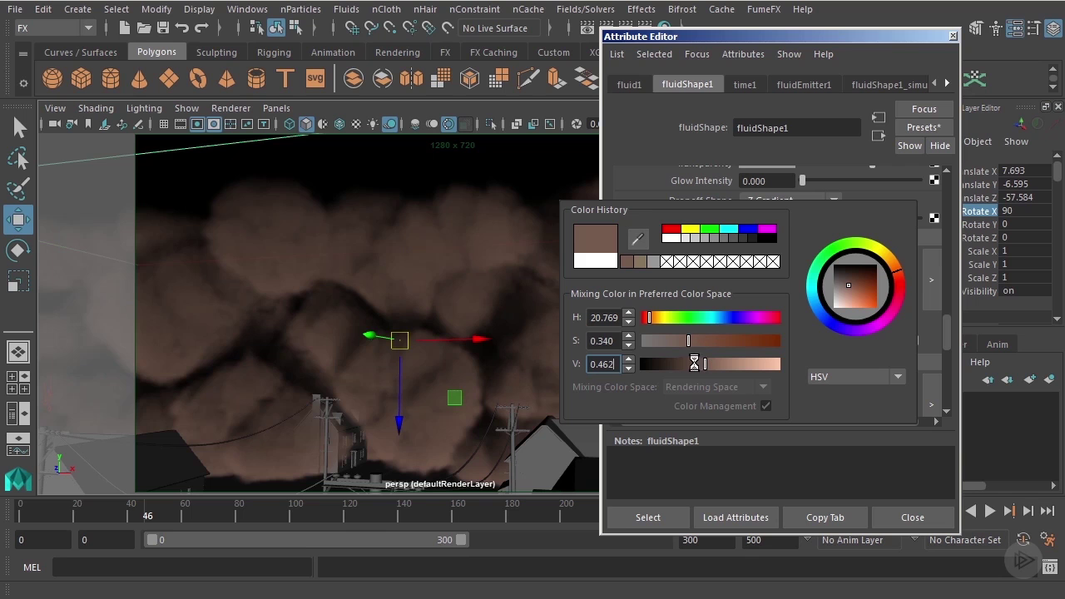
drag(683, 341, 709, 363)
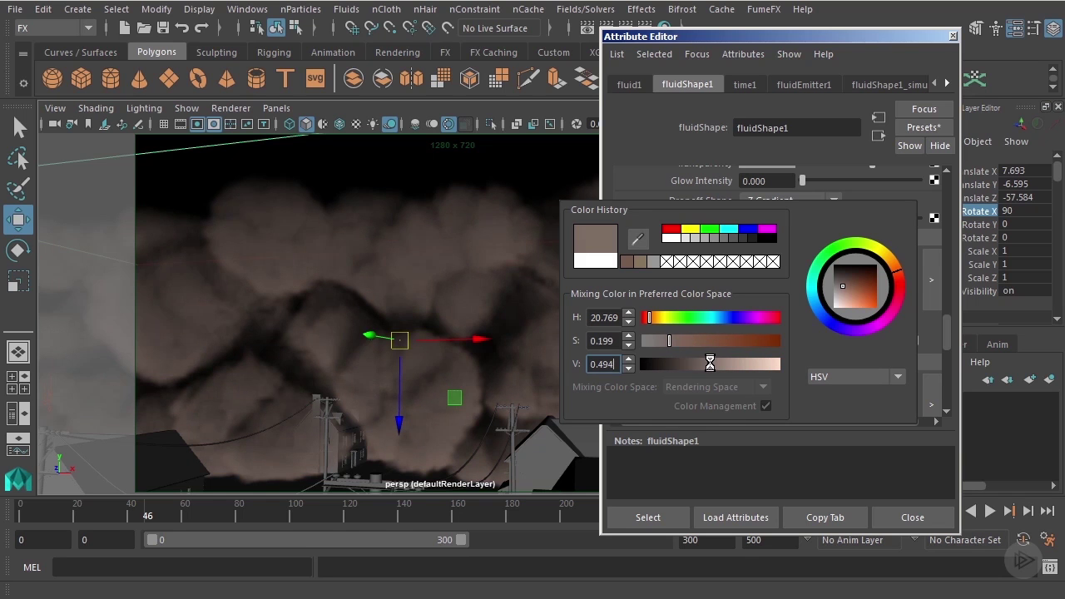
alt+right_drag(449, 285, 517, 291)
alt+drag(517, 291, 467, 246)
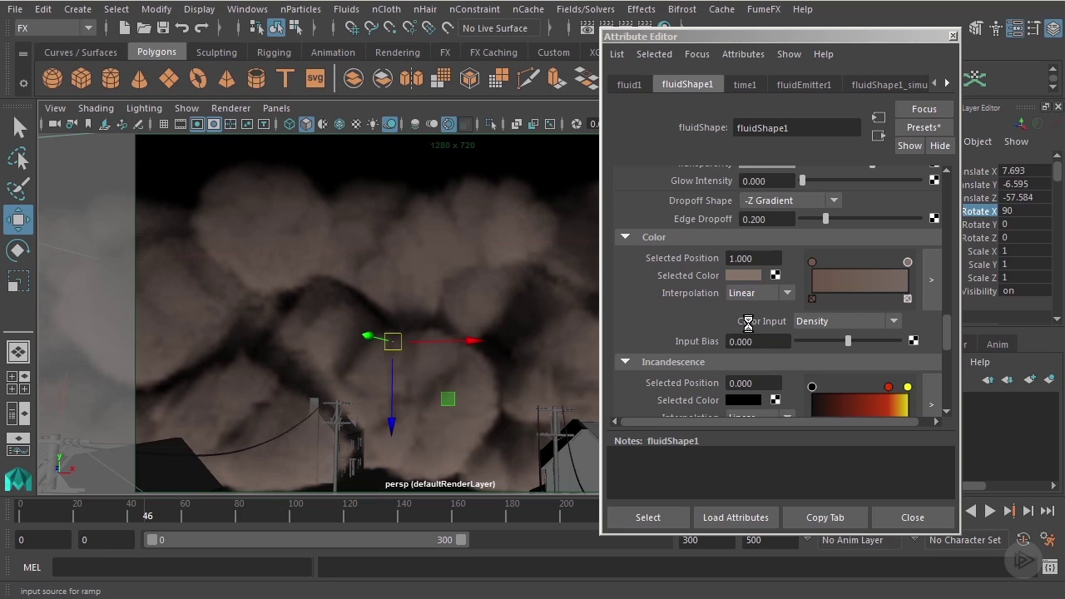
Set the fluid shading's Color Input to Z Gradient.
click(829, 320)
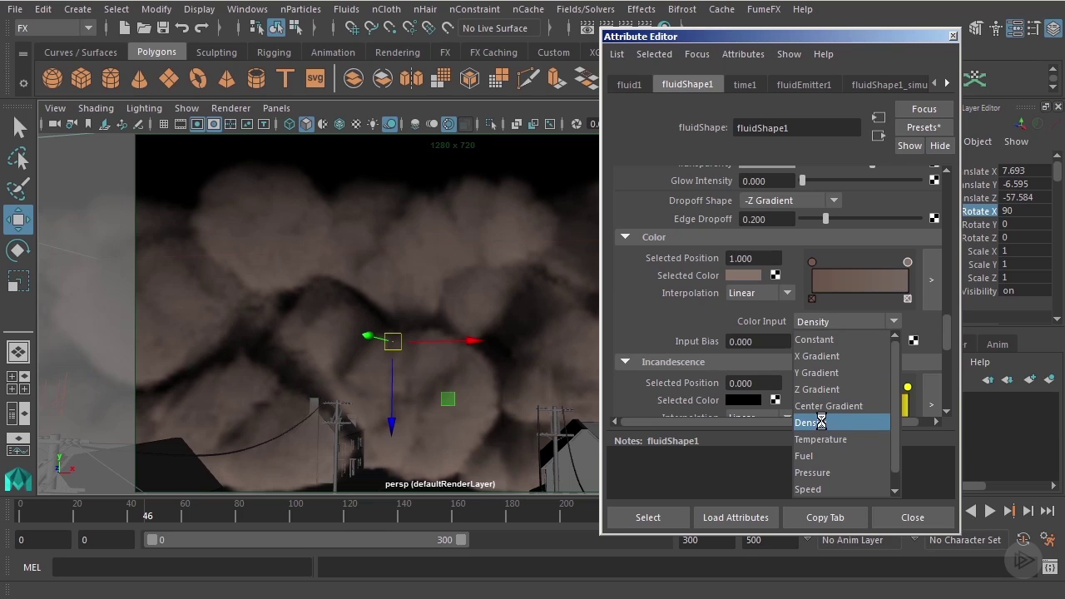
click(818, 389)
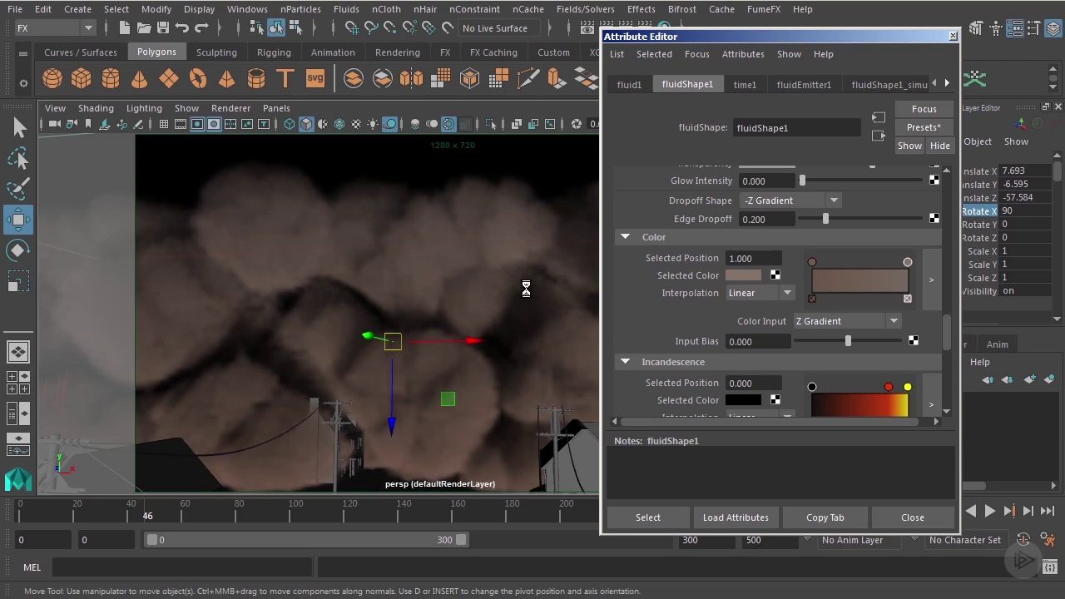
alt+right_drag(483, 284, 452, 283)
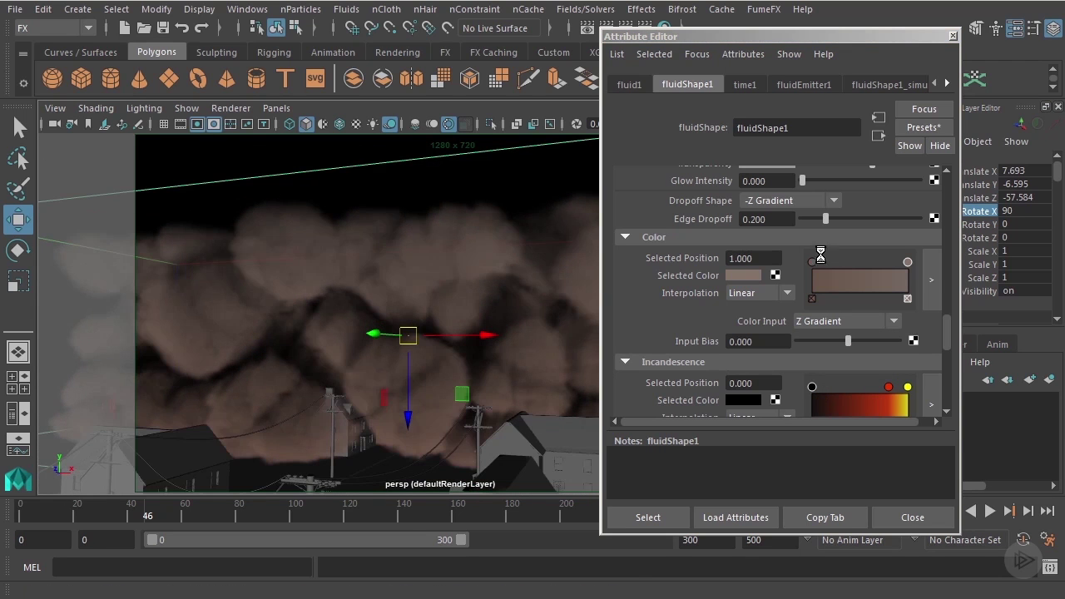
Increase the color ramp's contrast by darkening the brown at position 0.000 and brightening the brown at position 1.000.
click(813, 266)
click(757, 275)
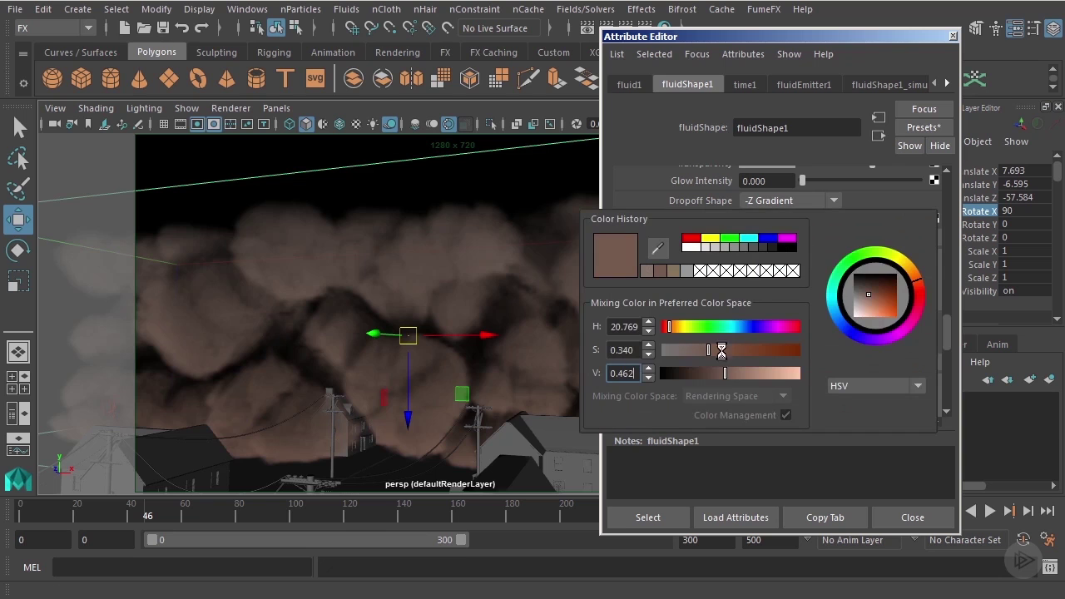
drag(720, 376, 711, 376)
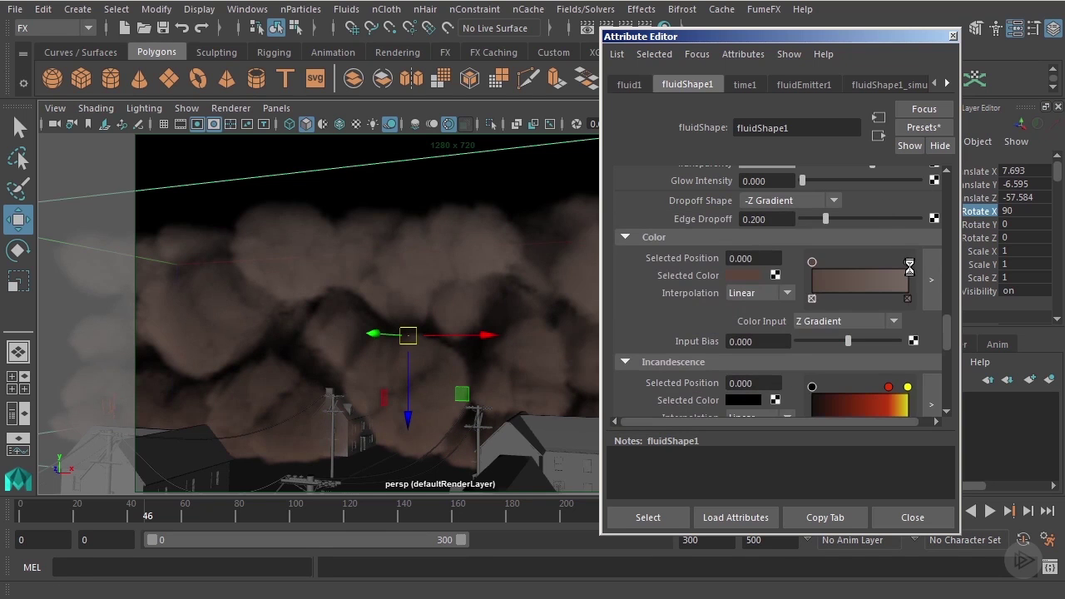
click(908, 263)
click(752, 276)
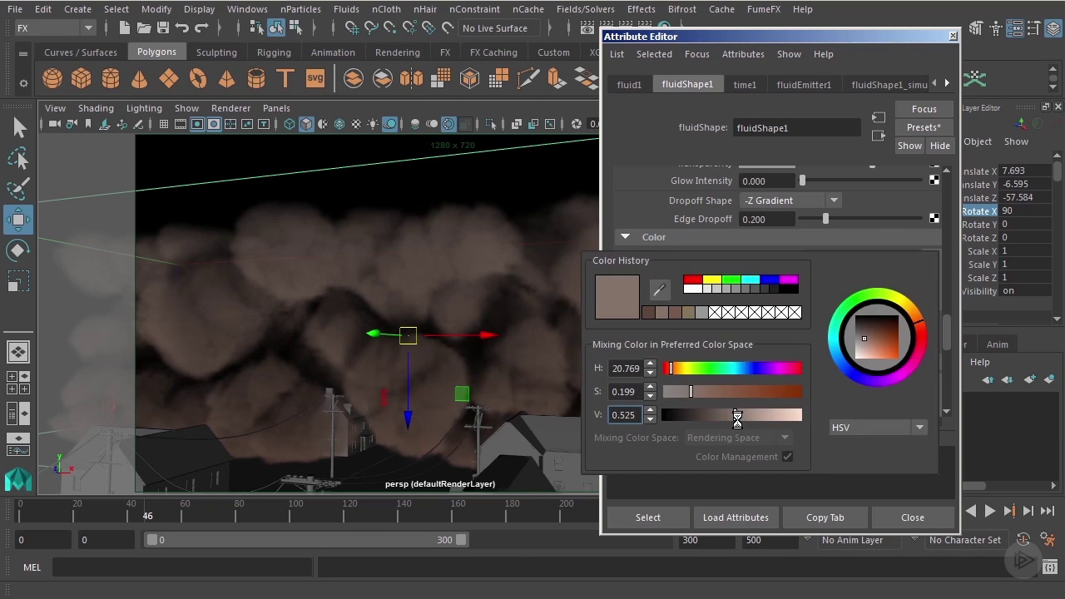
drag(736, 418, 746, 415)
alt+right_drag(465, 320, 335, 311)
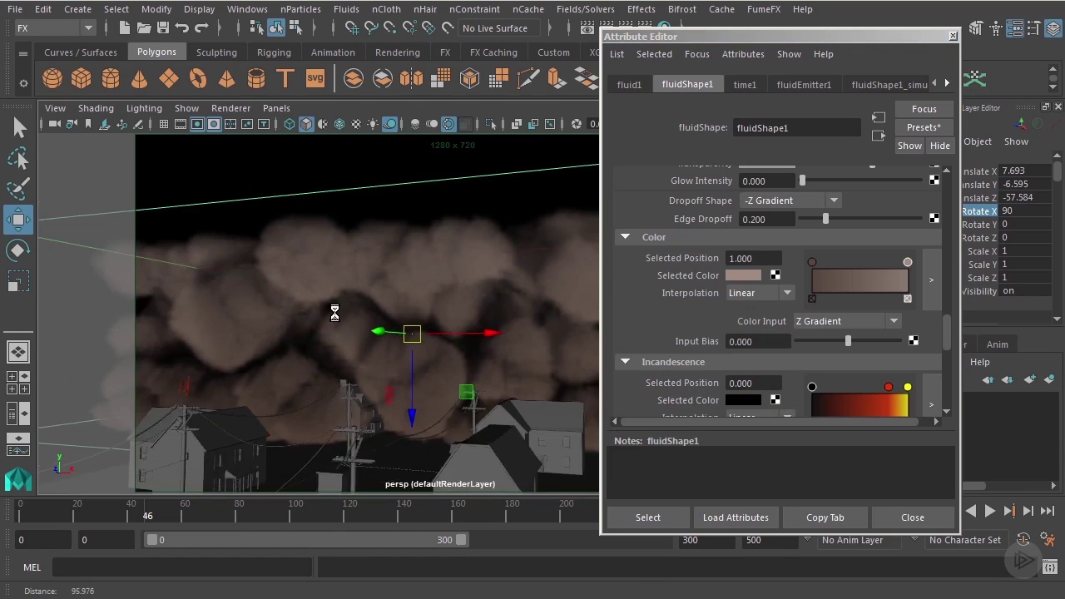
Soften the color ramp marker at position 0.000 to a lighter, less saturated brown with S about 0.269 and V about 0.405.
alt+drag(336, 311, 388, 297)
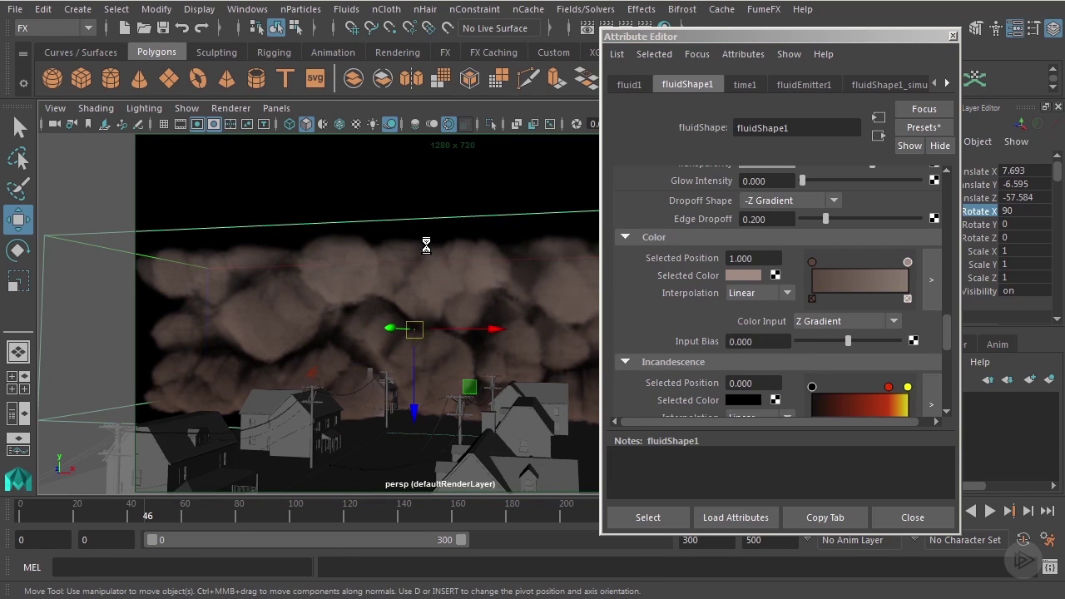
alt+right_drag(327, 337, 327, 262)
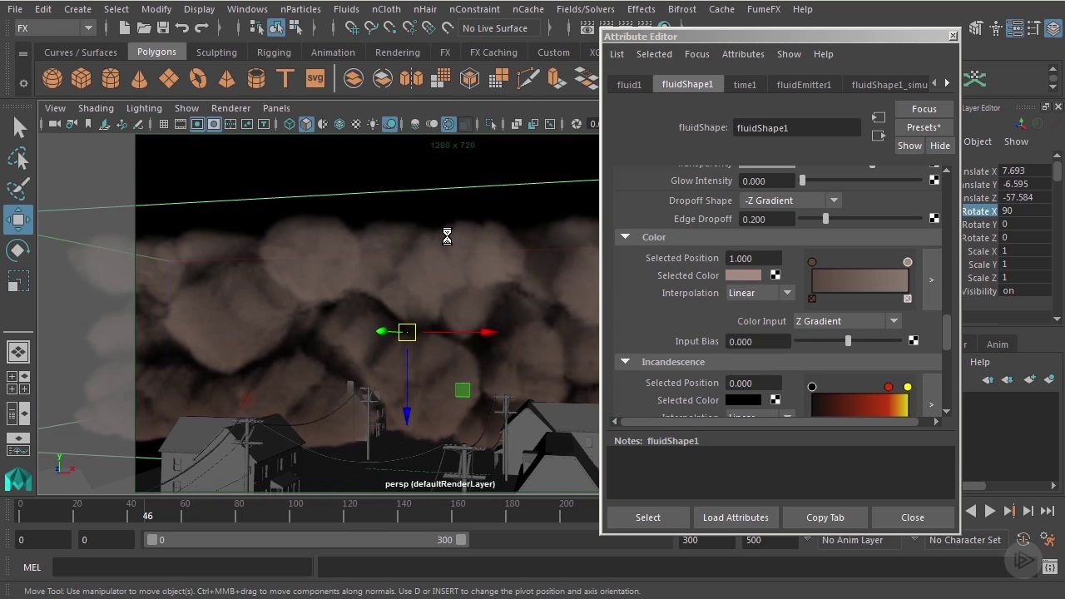
click(812, 262)
click(754, 276)
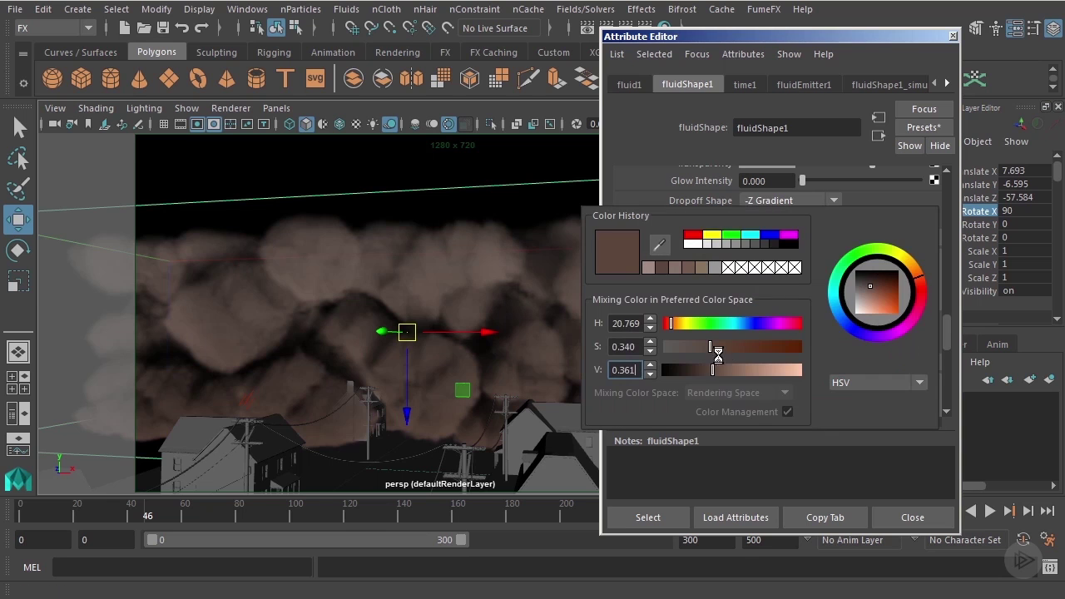
drag(713, 372, 714, 361)
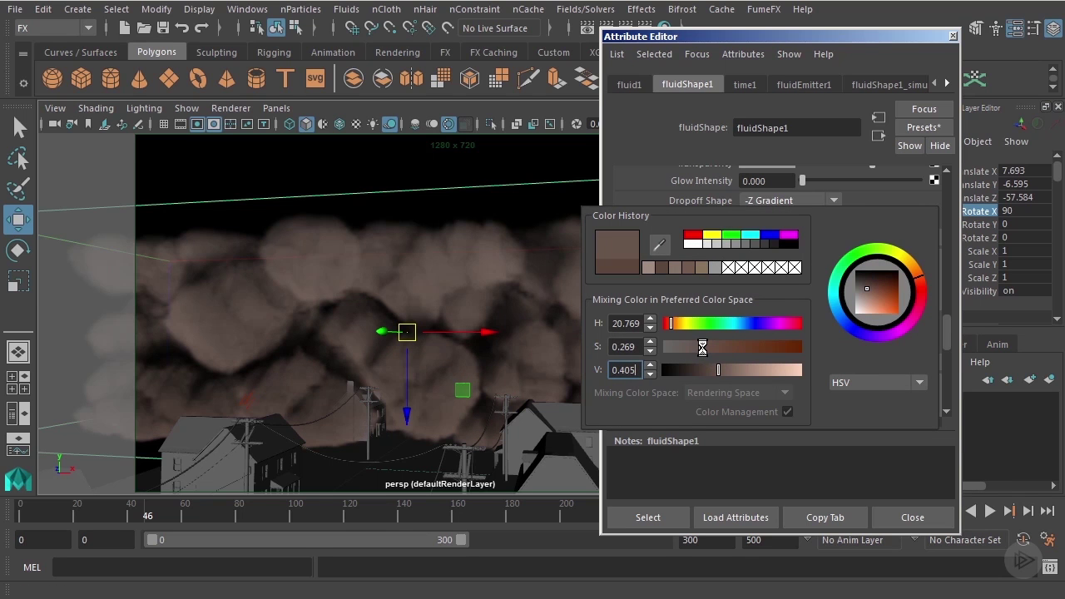
scroll(409, 288, down, 3)
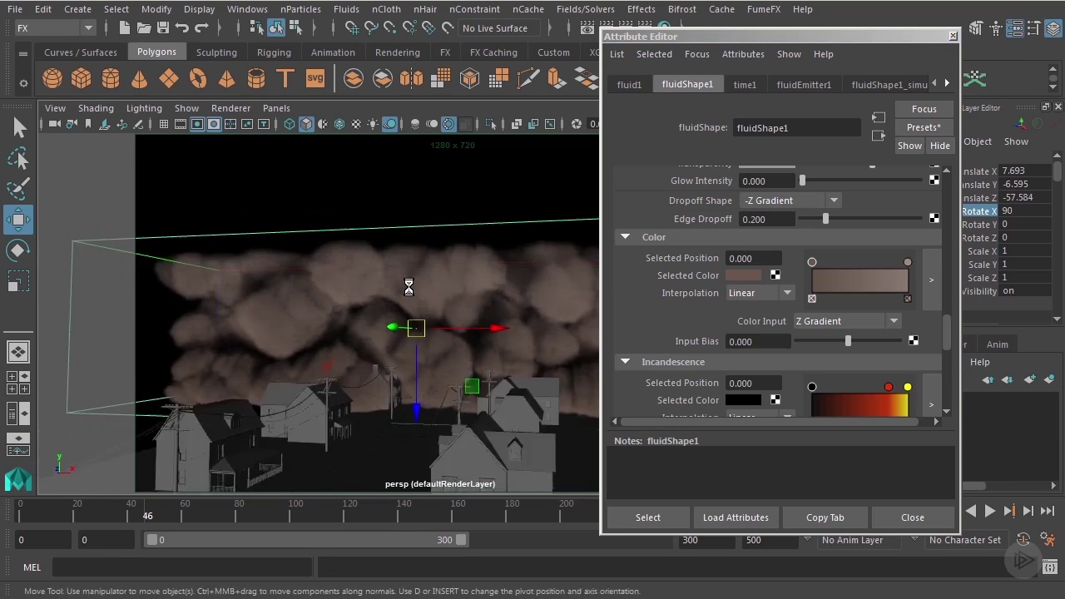
scroll(427, 286, up, 2)
scroll(428, 285, down, 2)
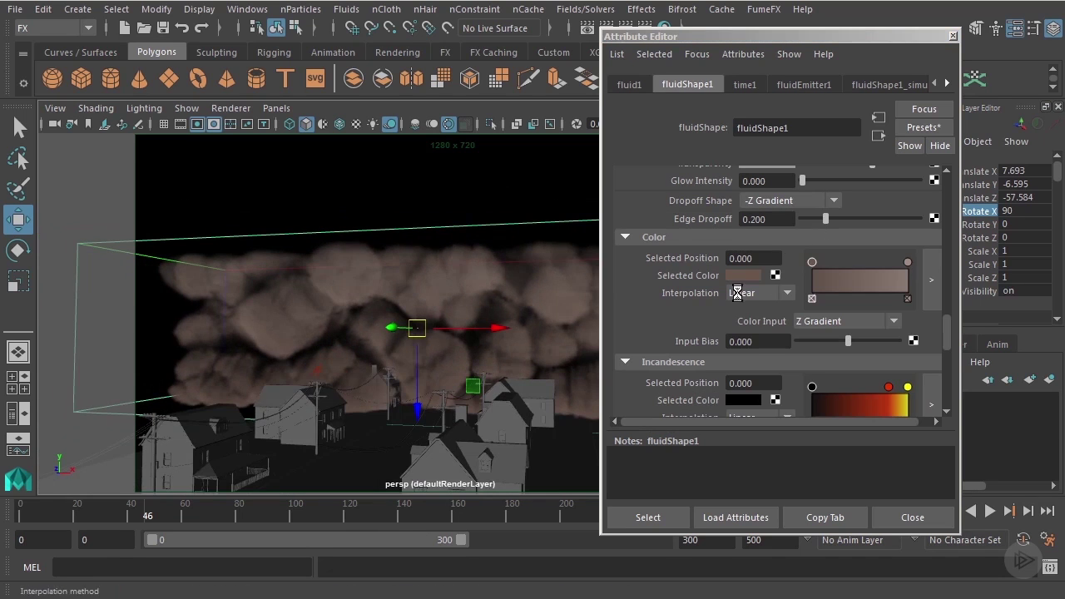
Open the fluid's opacity ramp in its own editor and enlarge and reposition that editor for precise editing.
alt+drag(478, 273, 468, 269)
scroll(819, 315, down, 3)
scroll(819, 314, down, 3)
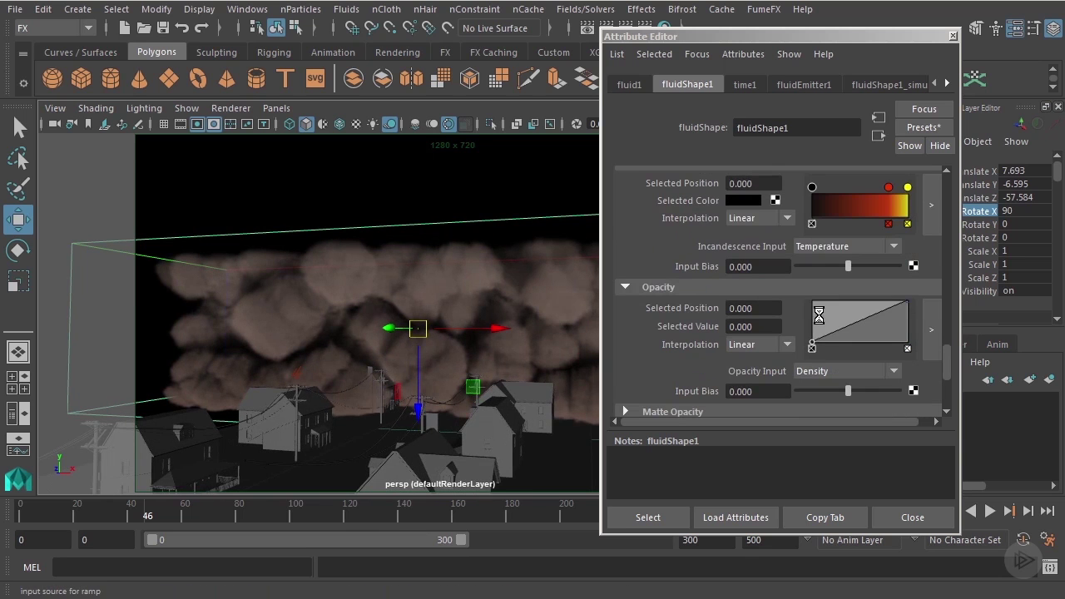
scroll(589, 309, up, 4)
alt+drag(541, 313, 427, 303)
alt+right_drag(428, 302, 466, 301)
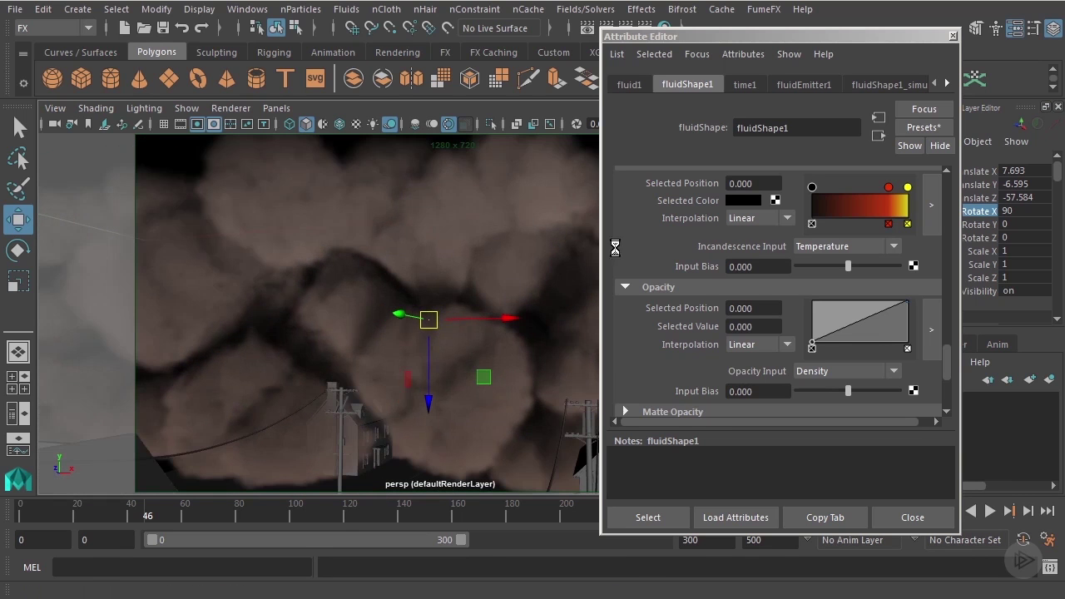
click(932, 327)
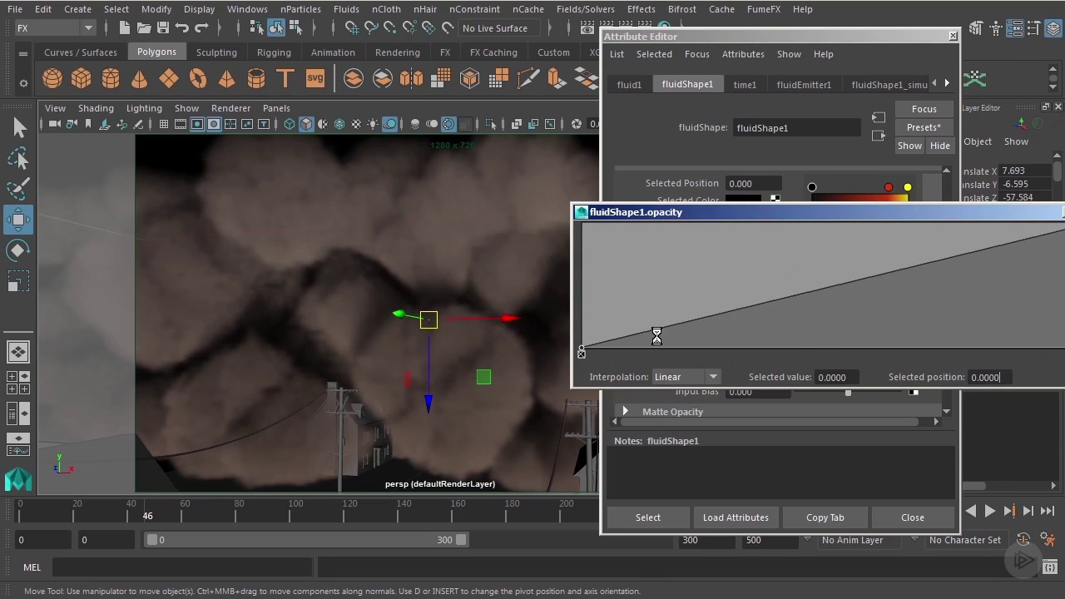
drag(574, 389, 551, 462)
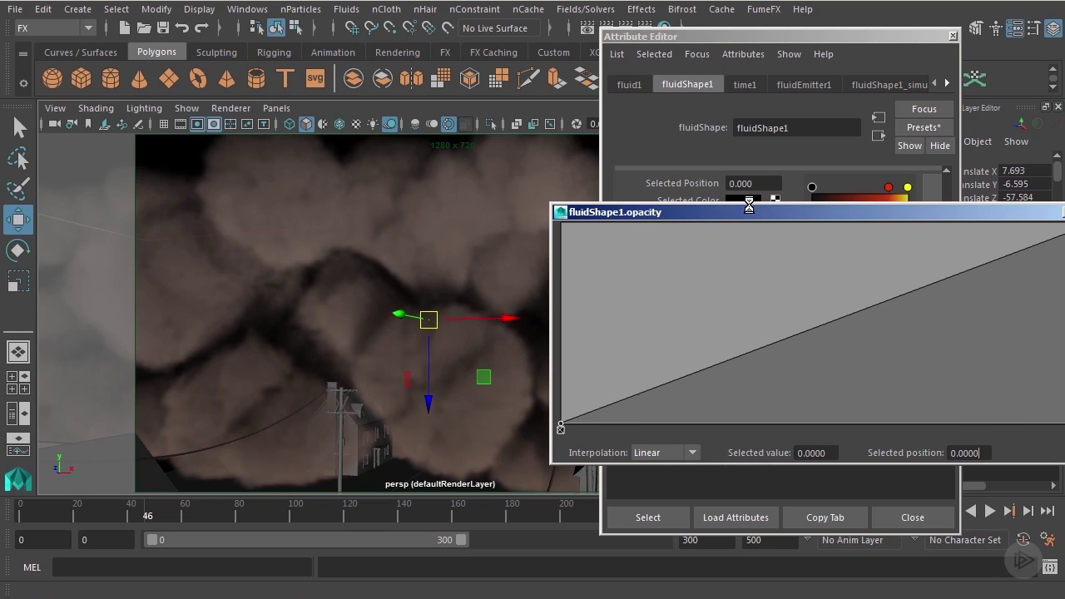
drag(749, 212, 614, 183)
Test a lower opacity of about 0.35 at the ramp's end point and restore that point to 1.
drag(962, 194, 962, 326)
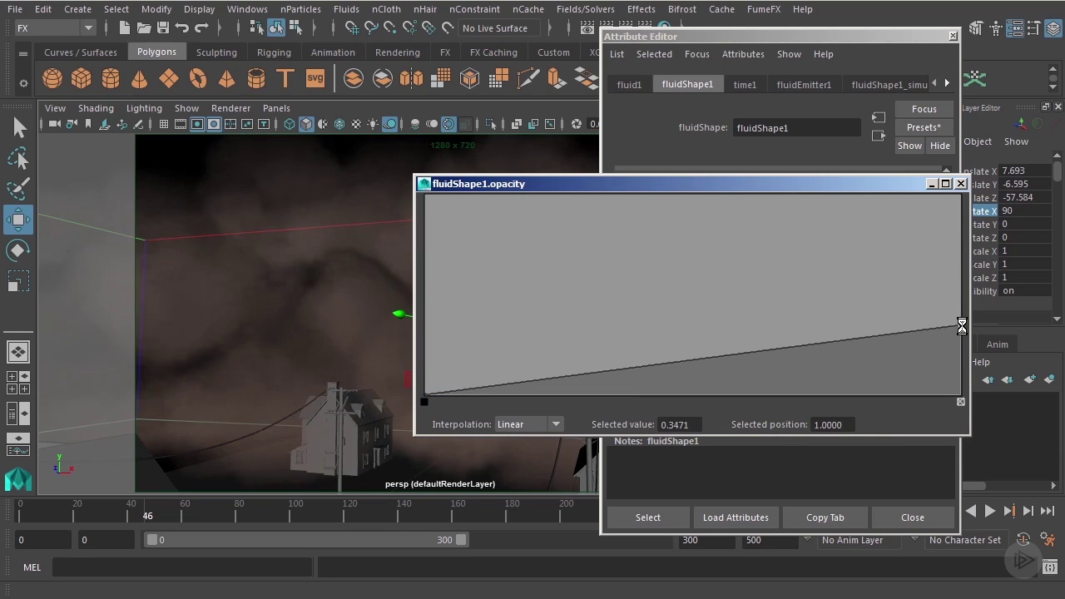
drag(788, 185, 1015, 200)
alt+drag(416, 248, 443, 305)
drag(857, 199, 666, 164)
drag(993, 298, 1005, 158)
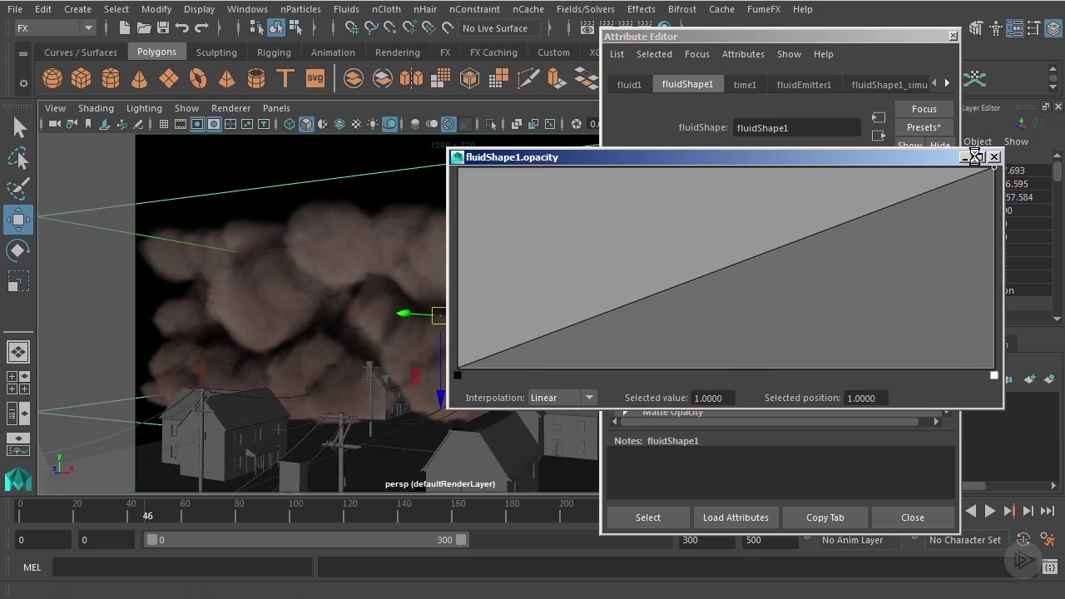
Add points near the start of the opacity ramp to form a steep rounded rise up to about 0.48 at position 0.13.
click(485, 354)
drag(491, 310, 485, 287)
click(469, 332)
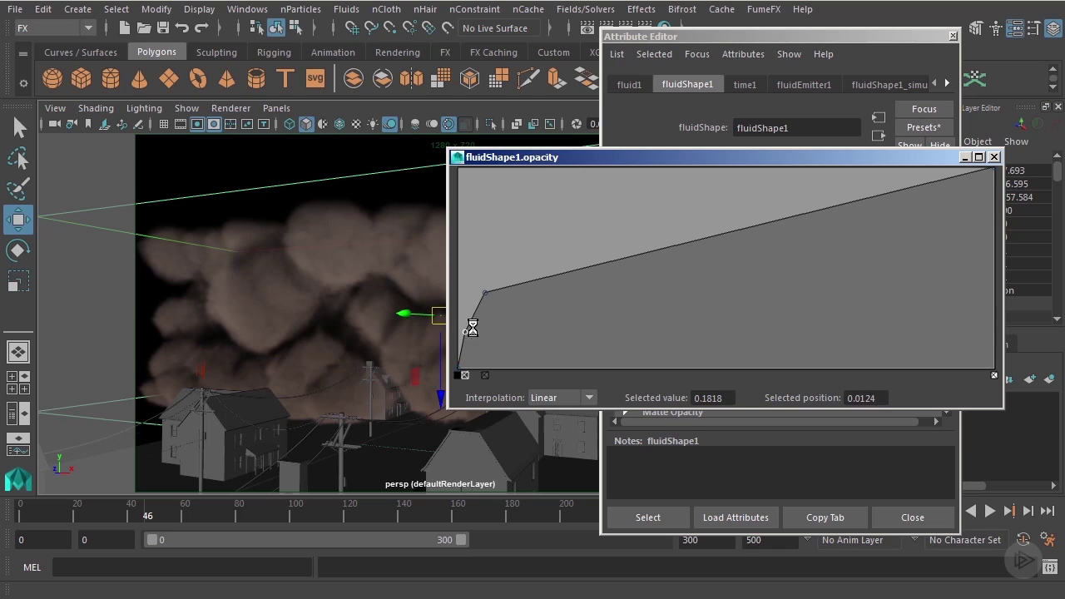
drag(485, 290, 527, 271)
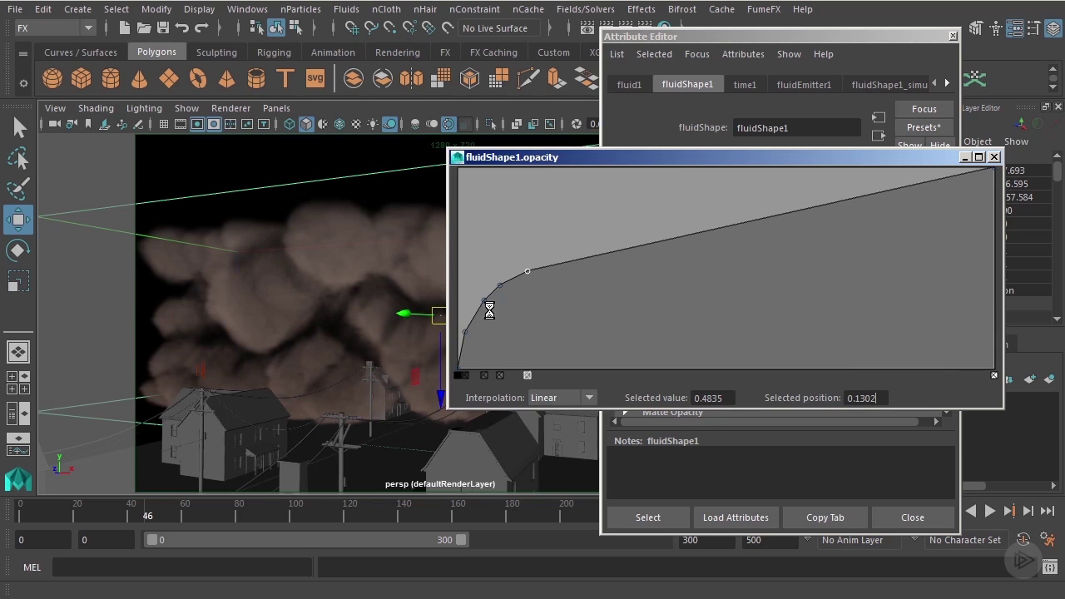
drag(461, 346, 473, 314)
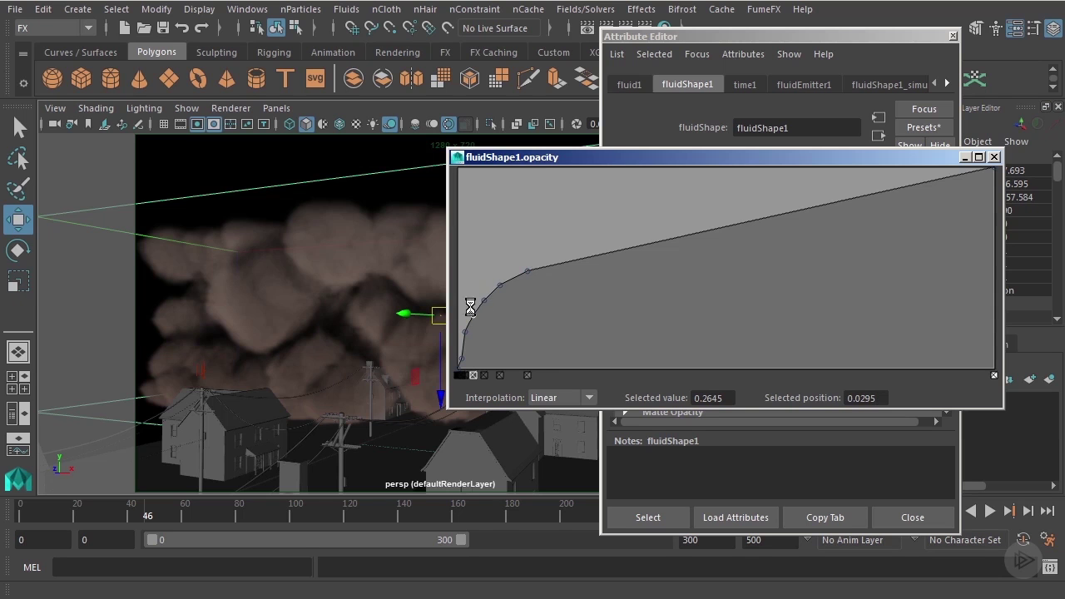
click(993, 157)
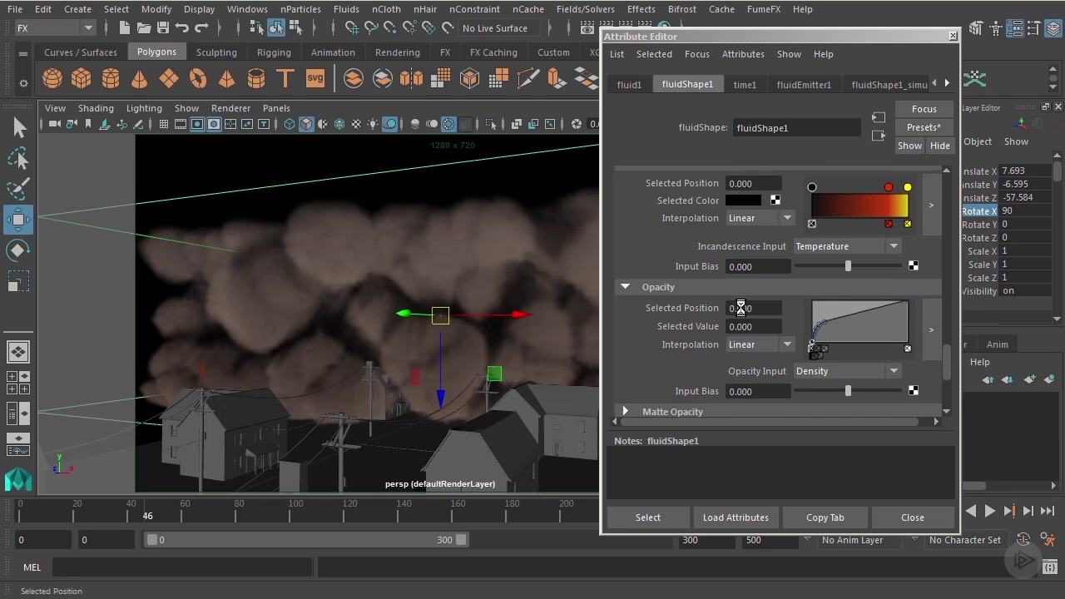
Set the fluid opacity's Input Bias to 0.2 and inspect the dust cloud from closer angles.
scroll(755, 332, down, 2)
click(759, 341)
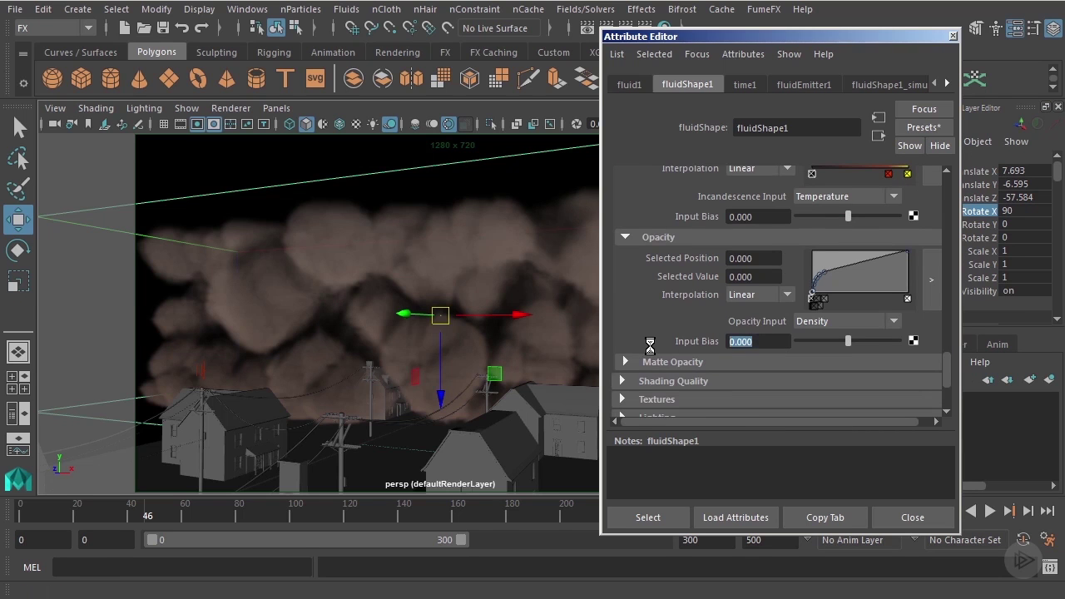
text(.2)
key(Return)
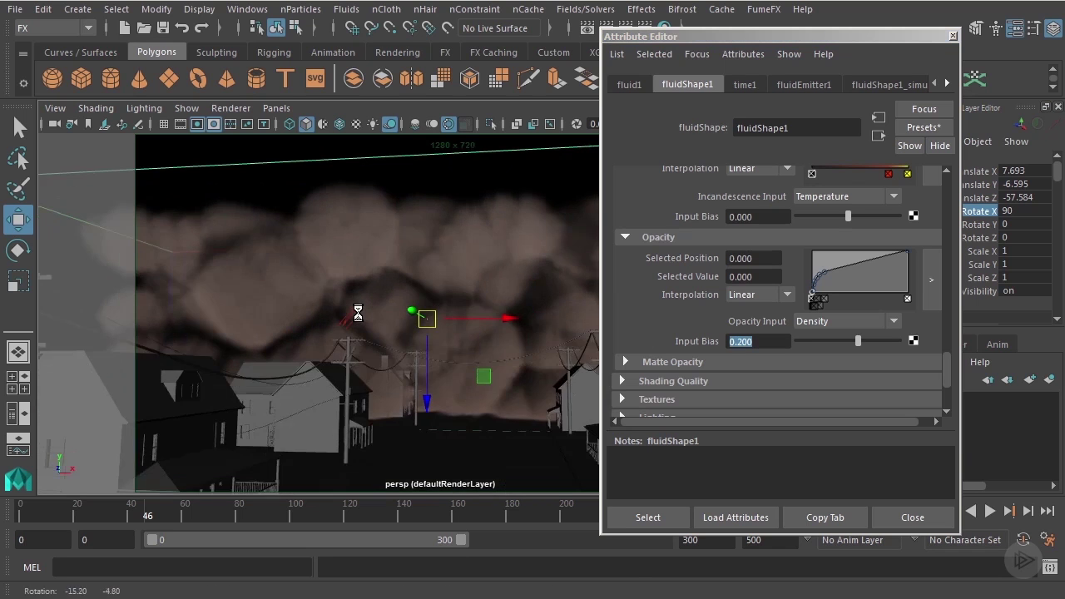
alt+right_drag(426, 321, 503, 325)
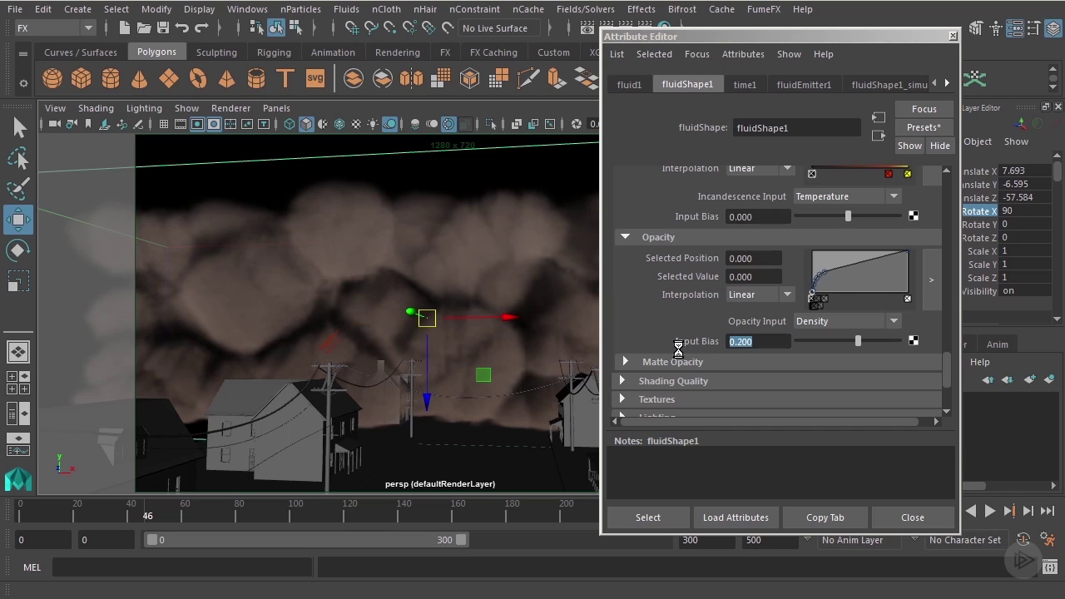
alt+right_drag(473, 335, 481, 333)
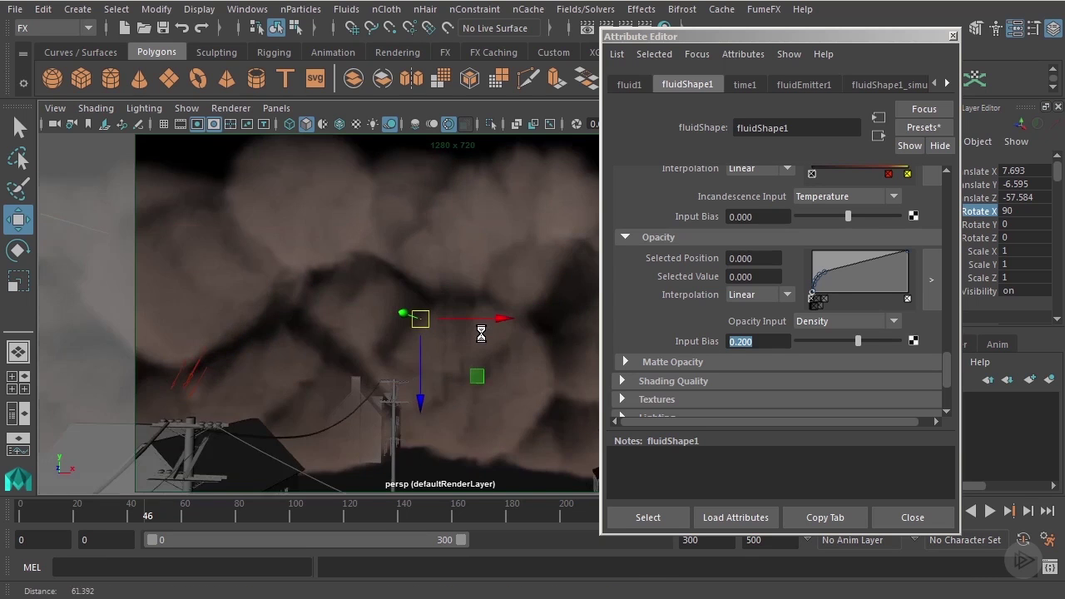
alt+drag(480, 333, 435, 333)
alt+right_drag(435, 333, 503, 337)
alt+drag(476, 342, 489, 334)
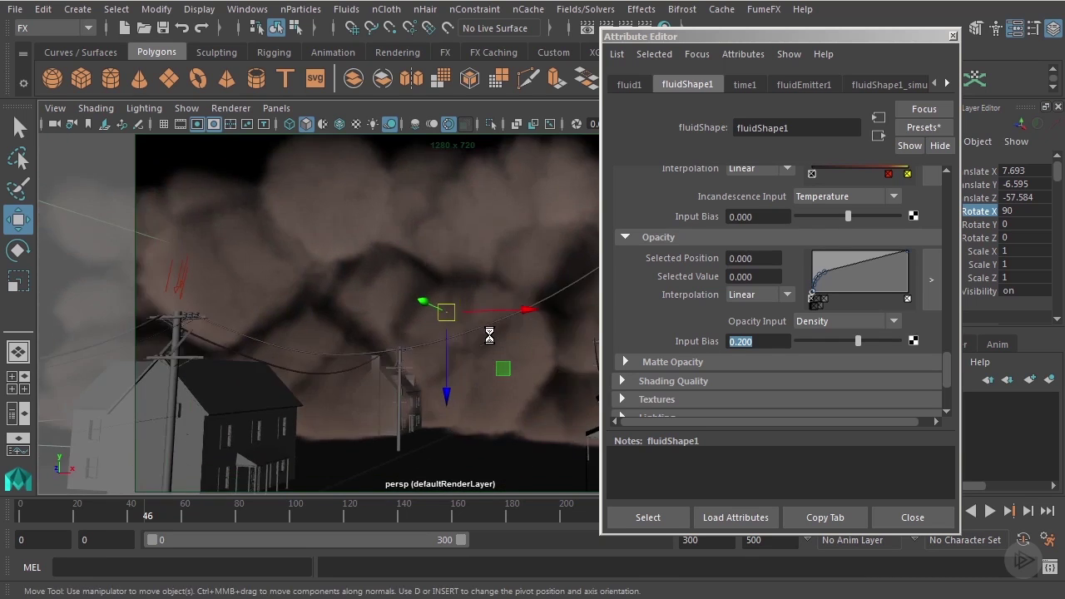
Expand the fluid shape's Lighting settings.
scroll(719, 312, down, 2)
scroll(679, 335, down, 3)
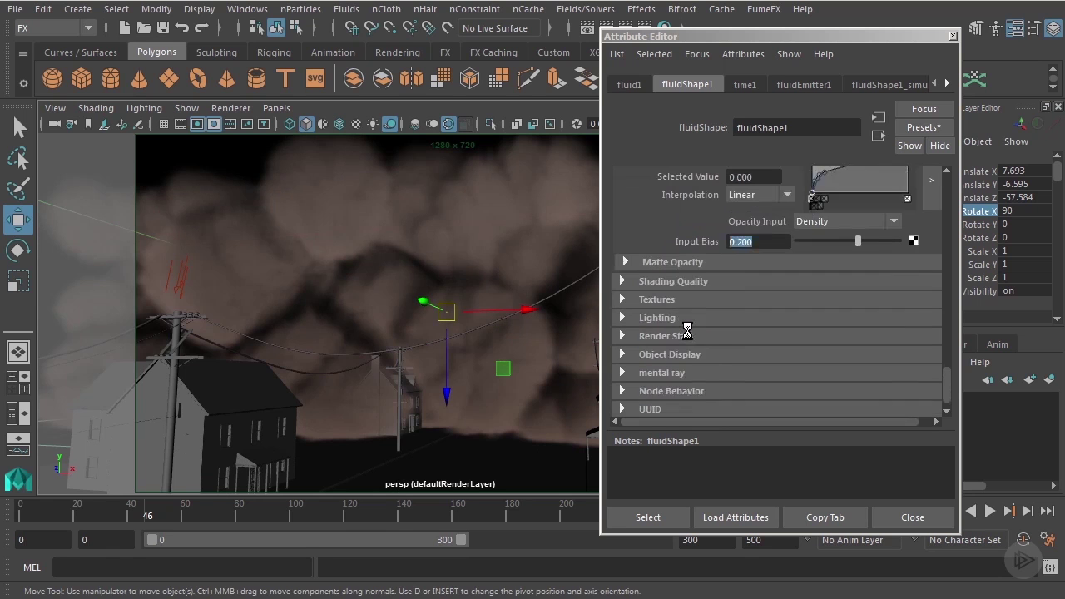
click(622, 295)
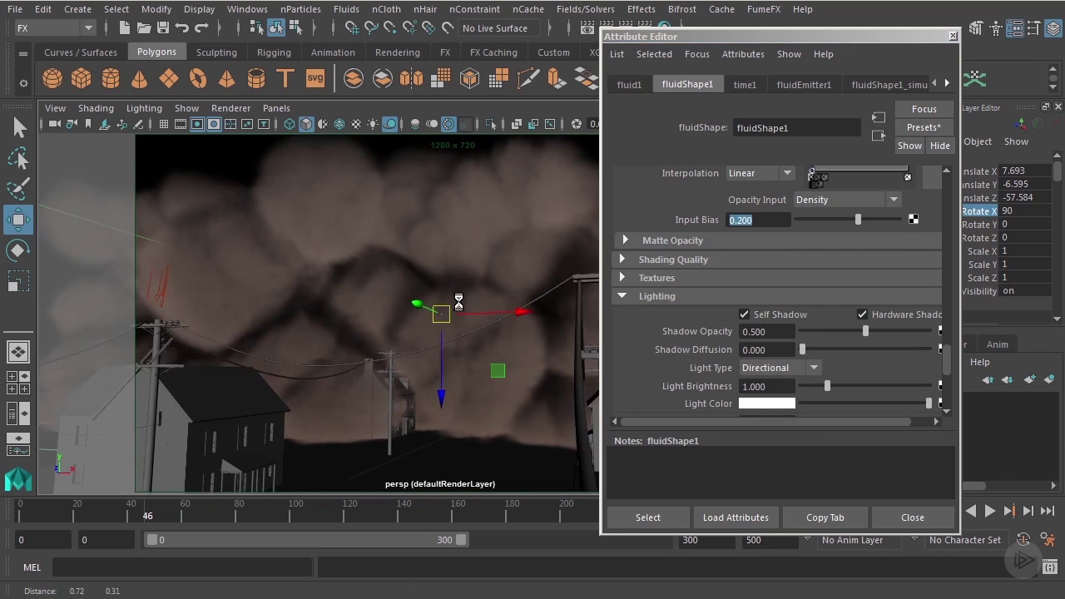
Turn Self Shadow off to compare the cloud's shading, and turn it back on.
click(753, 314)
mouse_move(459, 221)
alt+mouse_down()
mouse_move(425, 271)
mouse_move(466, 295)
mouse_move(446, 299)
mouse_move(418, 267)
mouse_move(359, 304)
mouse_move(440, 288)
mouse_move(422, 279)
alt+mouse_up()
alt+right_drag(422, 279, 586, 291)
alt+drag(587, 289, 487, 309)
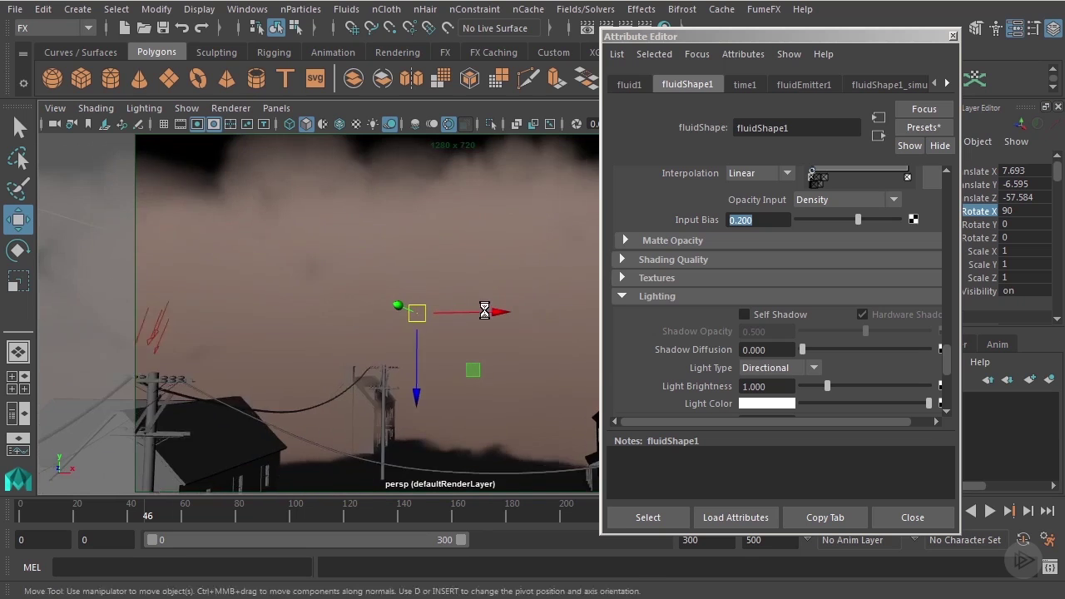
click(762, 316)
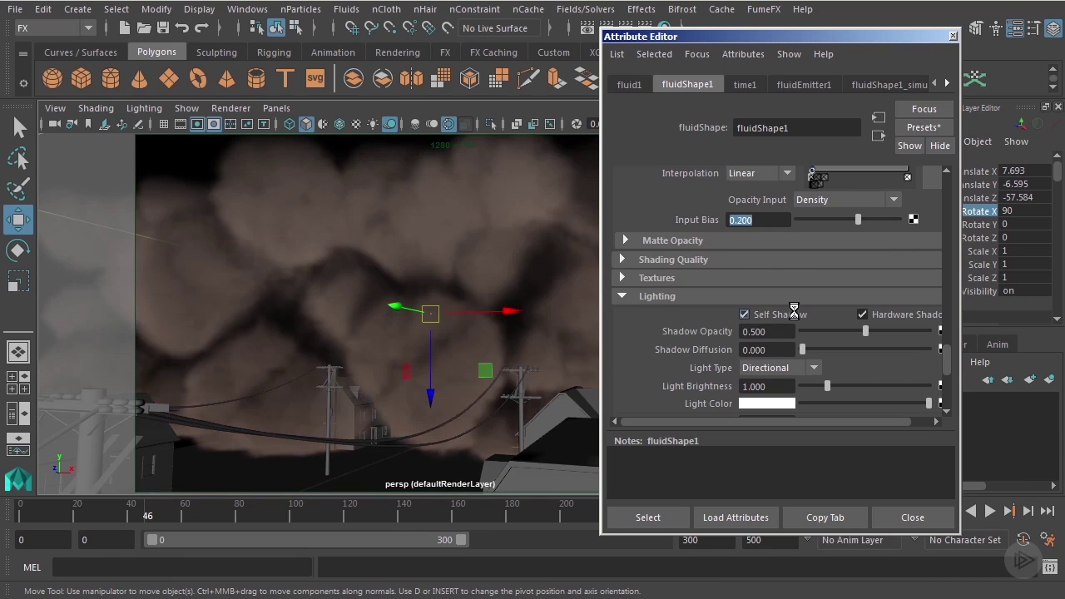
alt+right_drag(469, 238, 407, 237)
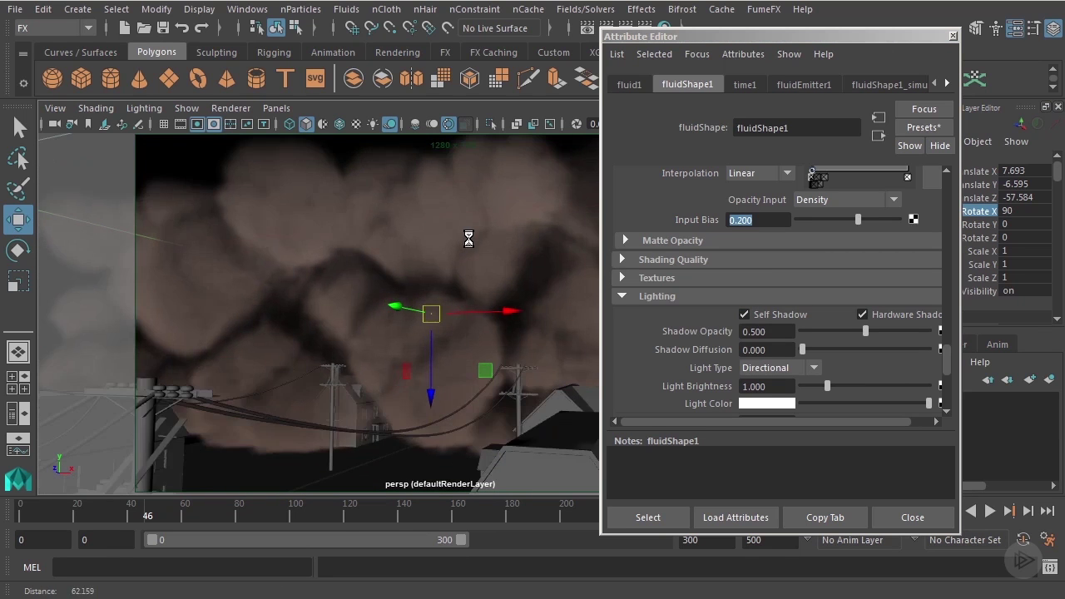
alt+drag(468, 239, 457, 288)
alt+right_drag(457, 288, 495, 271)
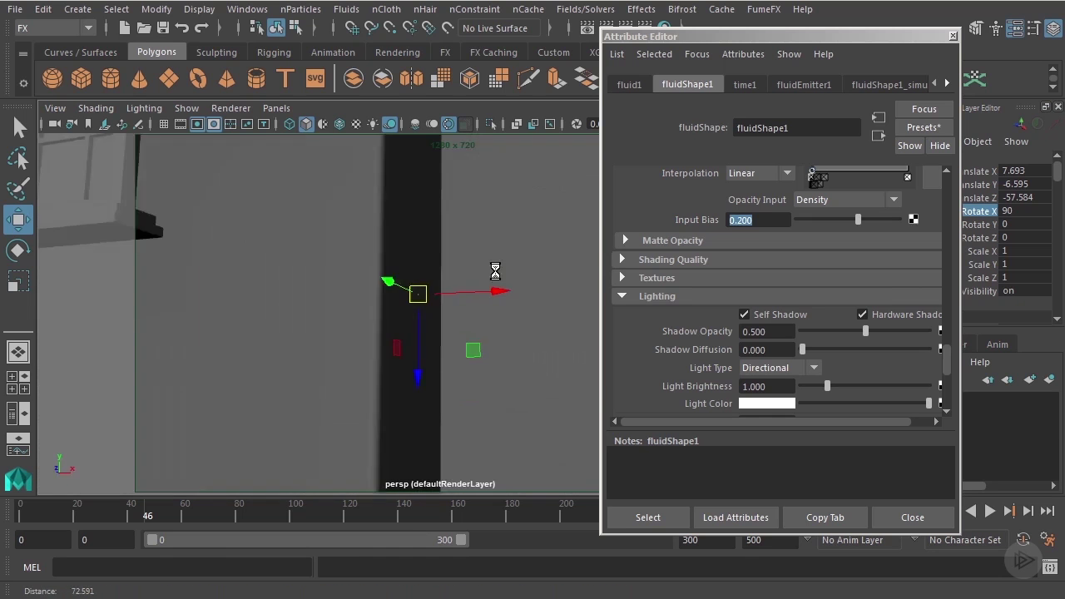
alt+drag(495, 271, 474, 294)
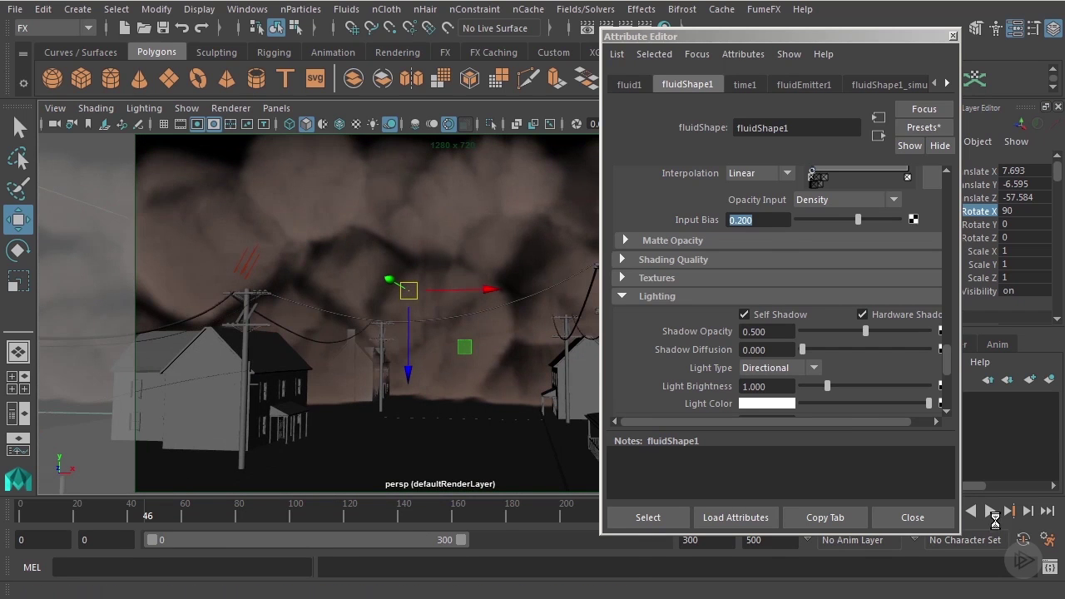
Close the Attribute Editor and switch to a bookmarked street-level camera view facing the dust cloud.
click(911, 517)
click(55, 108)
mouse_move(126, 319)
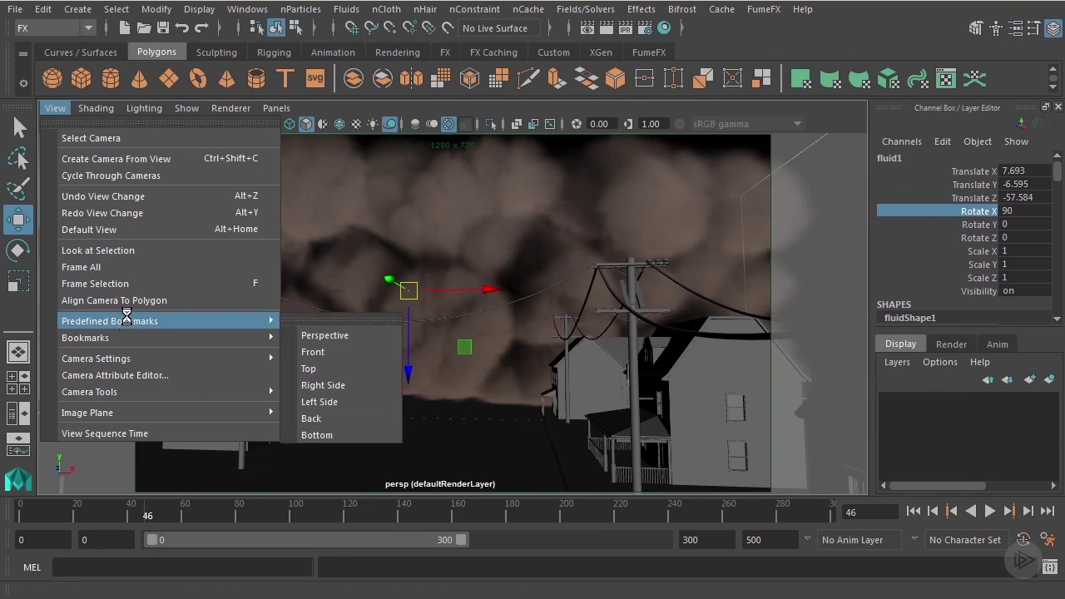
click(342, 341)
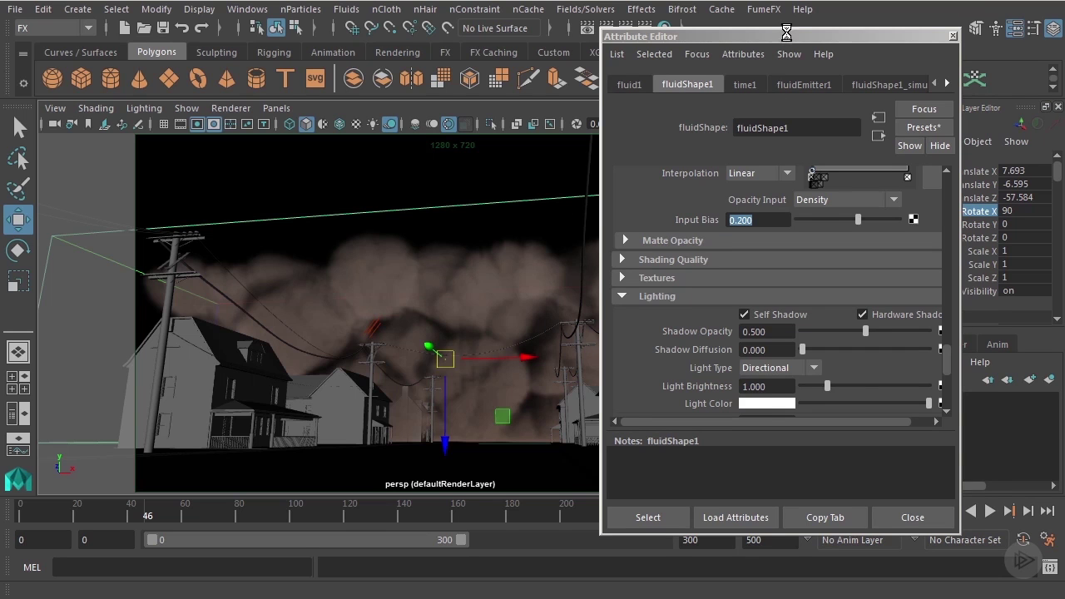
Set the fluid's Shadow Opacity to 0.65 in the Lighting settings.
drag(786, 37, 821, 18)
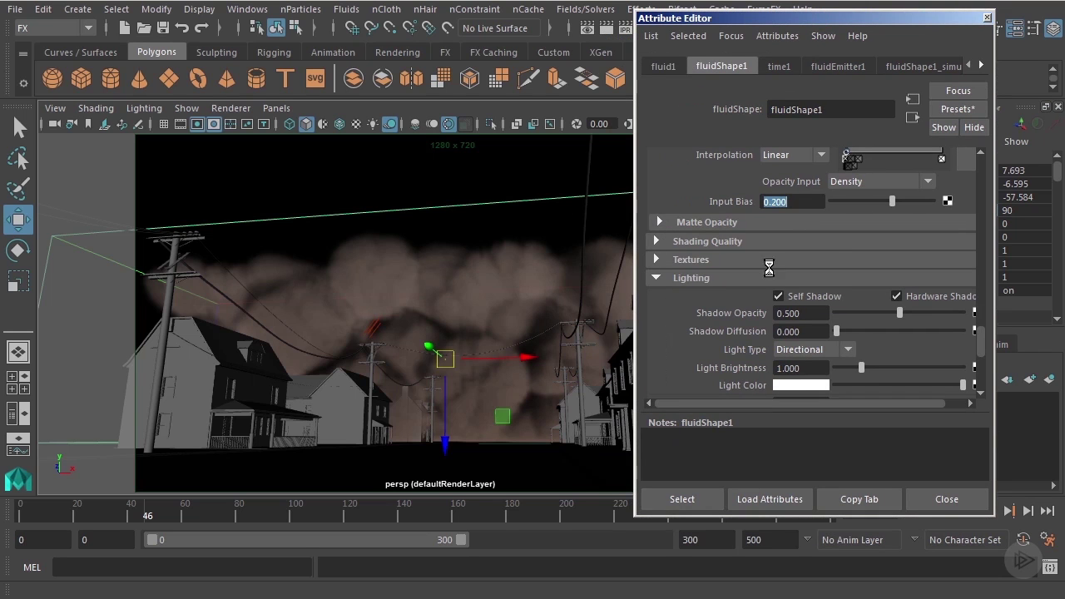
scroll(765, 291, down, 2)
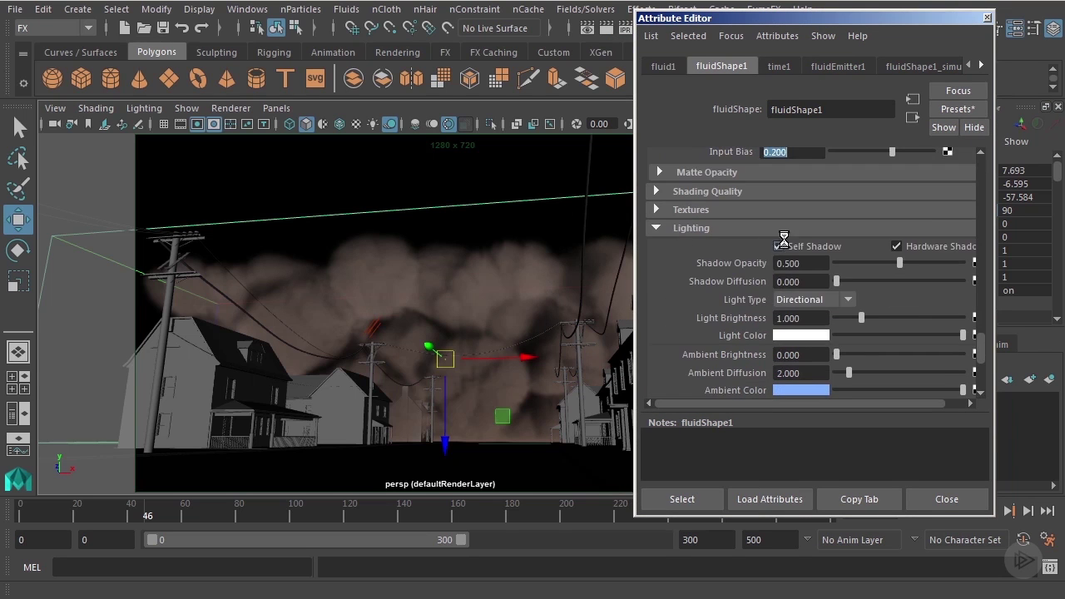
scroll(791, 319, down, 2)
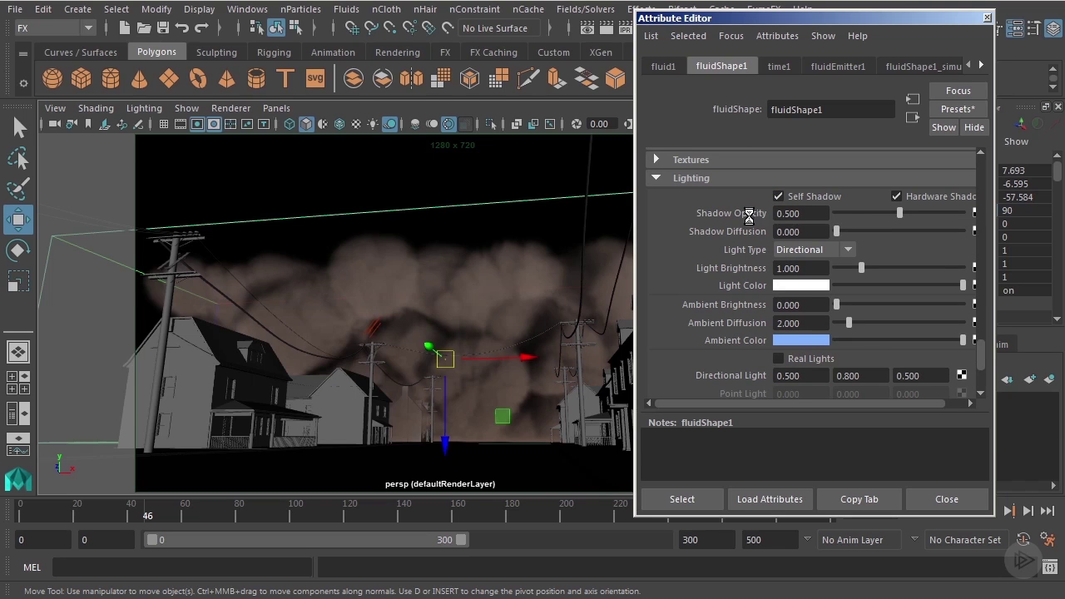
drag(798, 214, 739, 216)
text(.65)
key(Return)
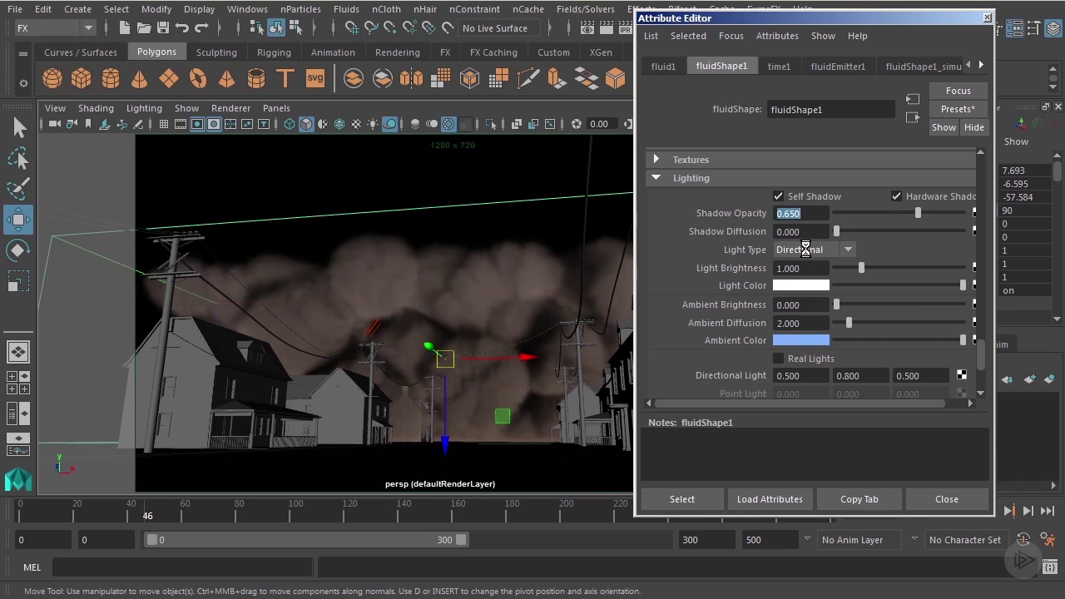
key(Return)
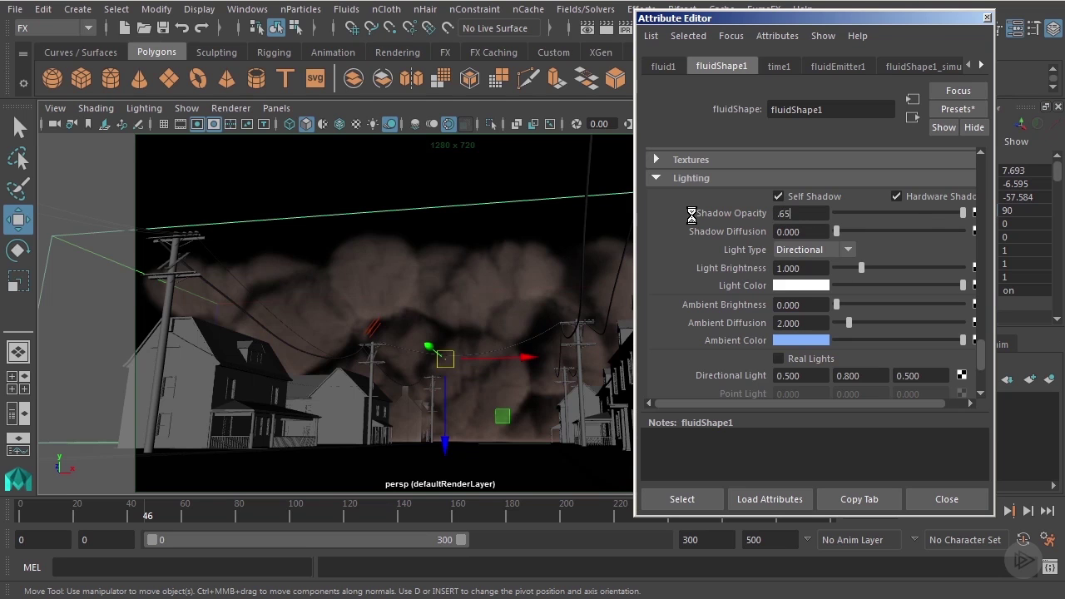
key(Return)
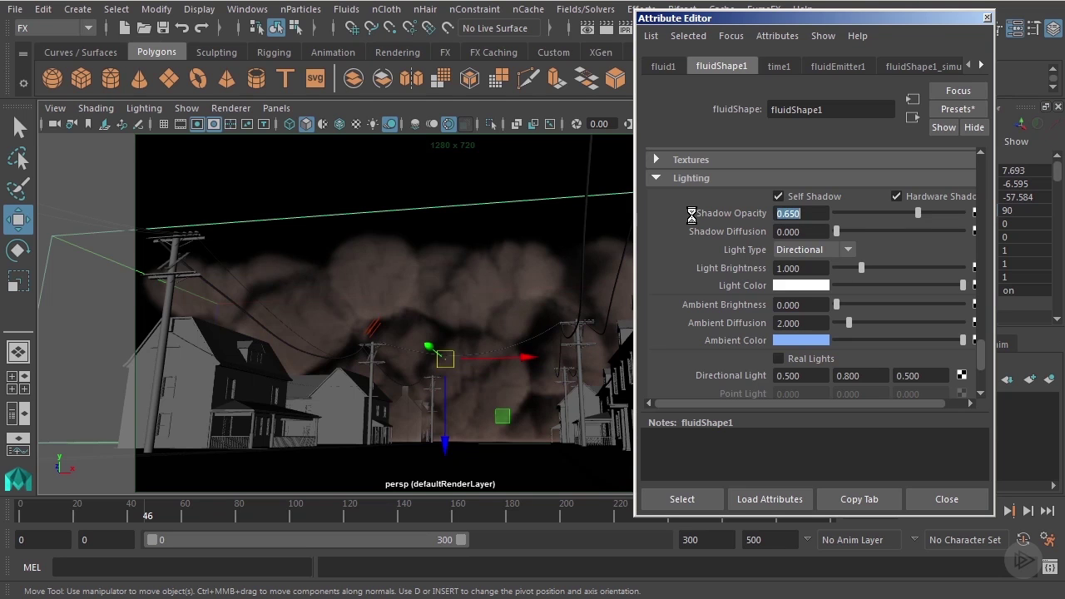
Set the fluid's Ambient Color to the recent dusty brown (H 20.769, S 0.199, V 0.627) and its Ambient Brightness to 0.5.
click(789, 342)
click(701, 329)
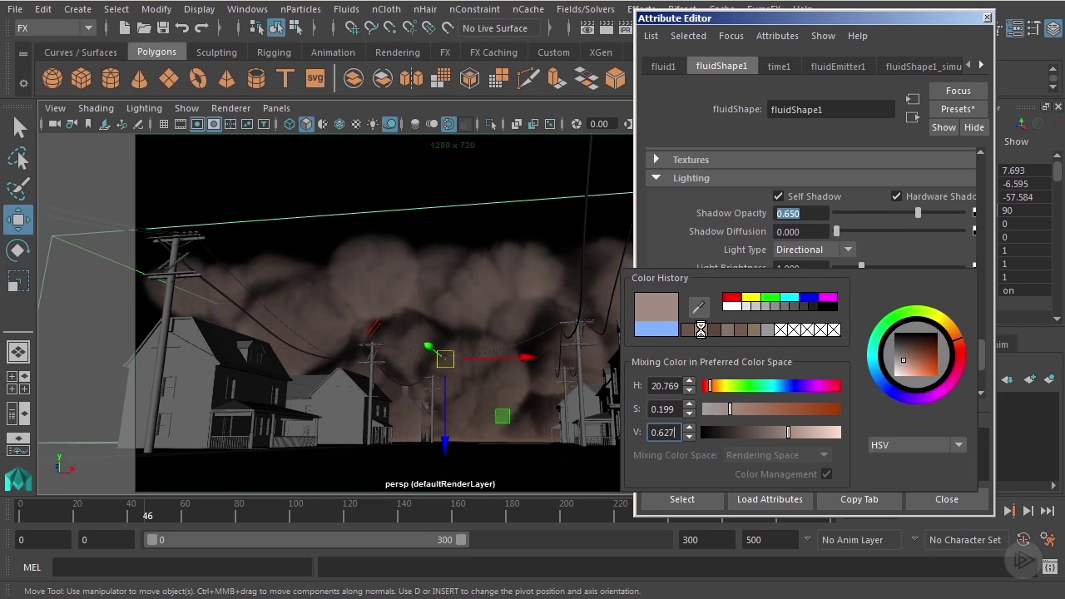
click(793, 304)
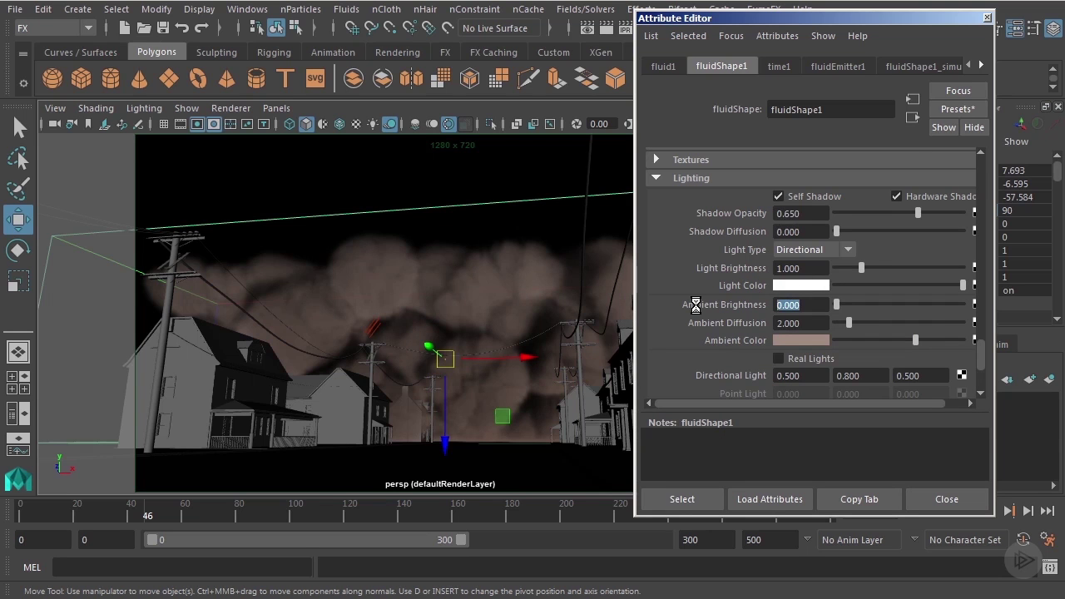
text(.5)
key(Return)
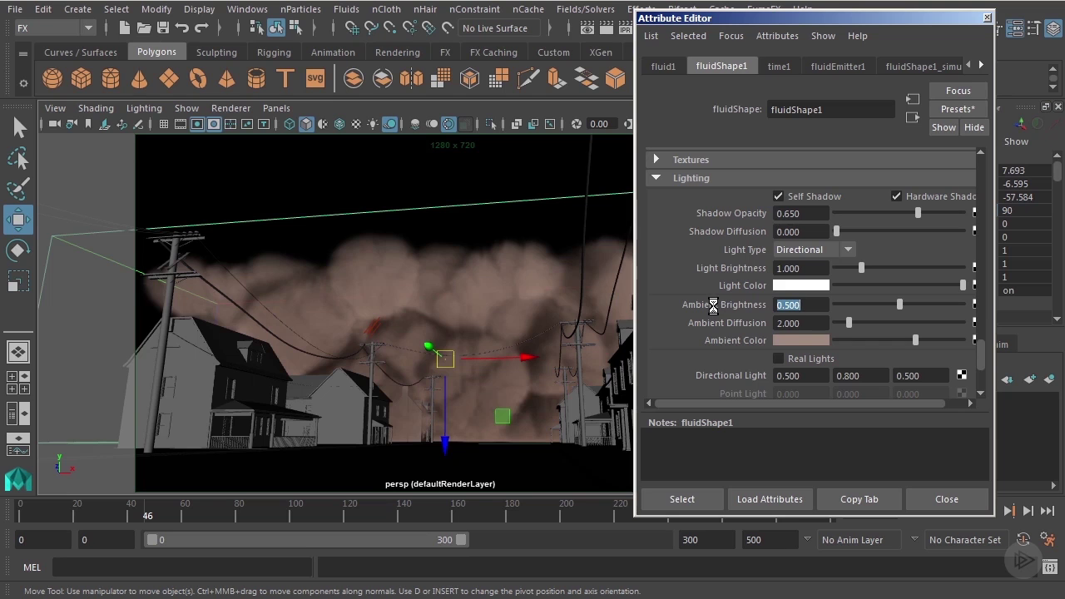
Set the fluid's Directional Light vector to 1, 0.1, -1.
scroll(837, 336, down, 2)
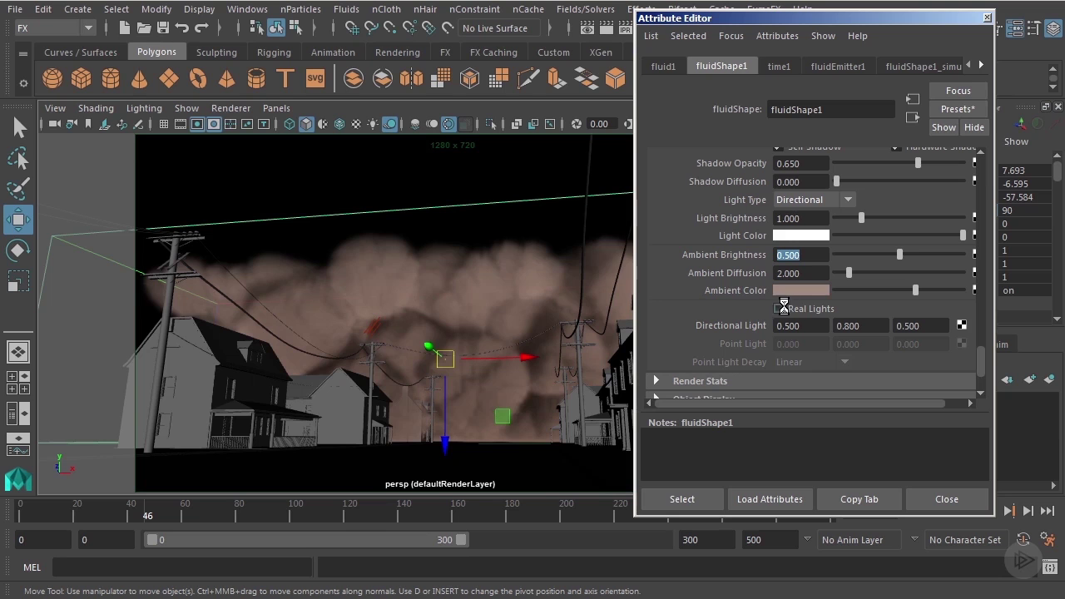
drag(802, 328, 695, 328)
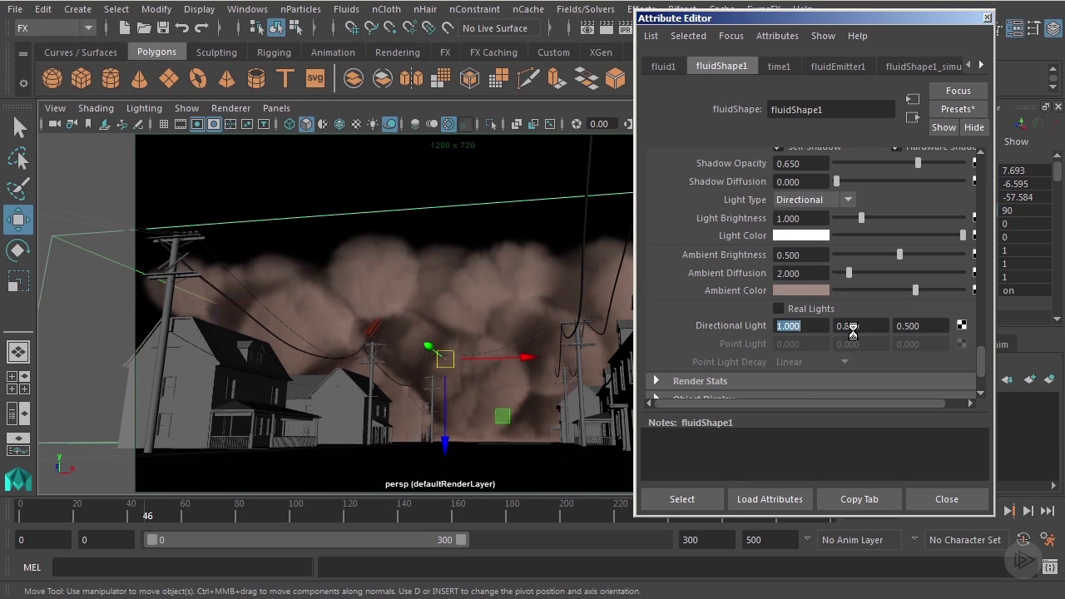
key(Tab)
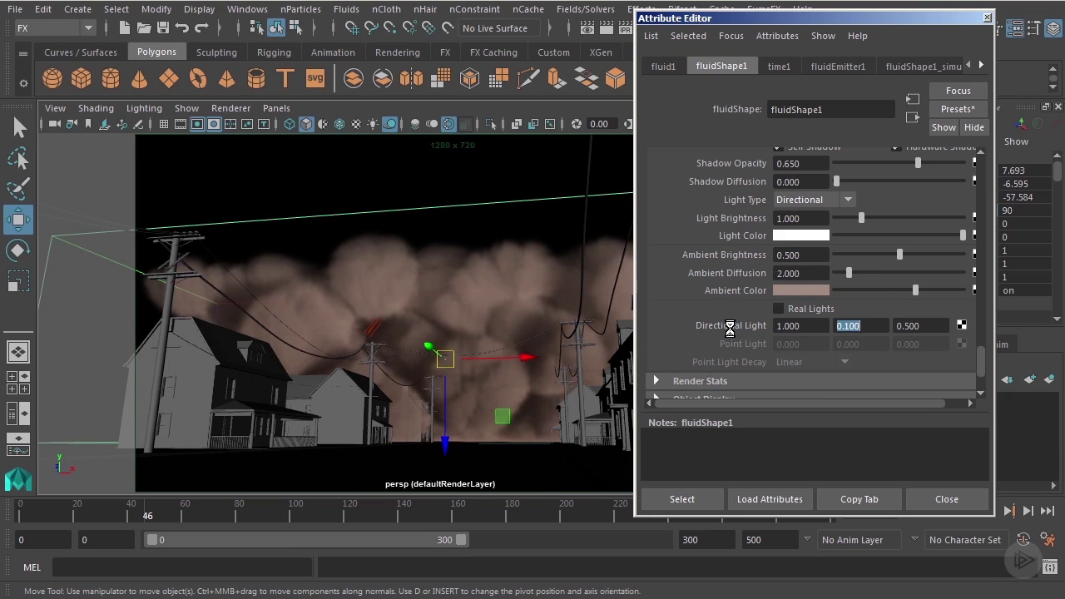
key(Tab)
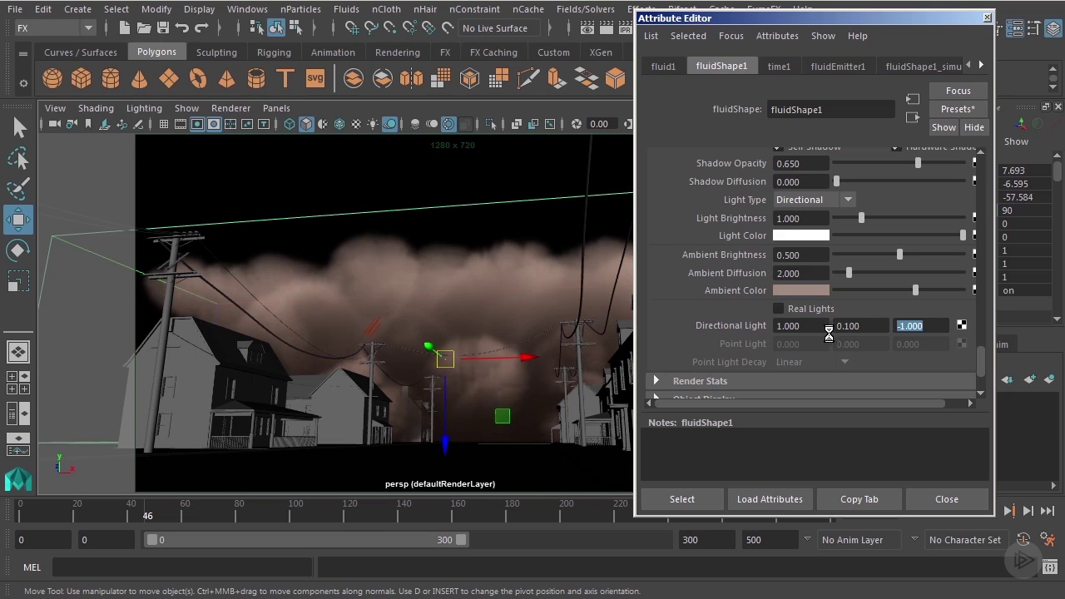
Set the Directional Light's X value to -1 and its Y value to 0.8.
drag(812, 330, 701, 323)
text(-1)
key(Return)
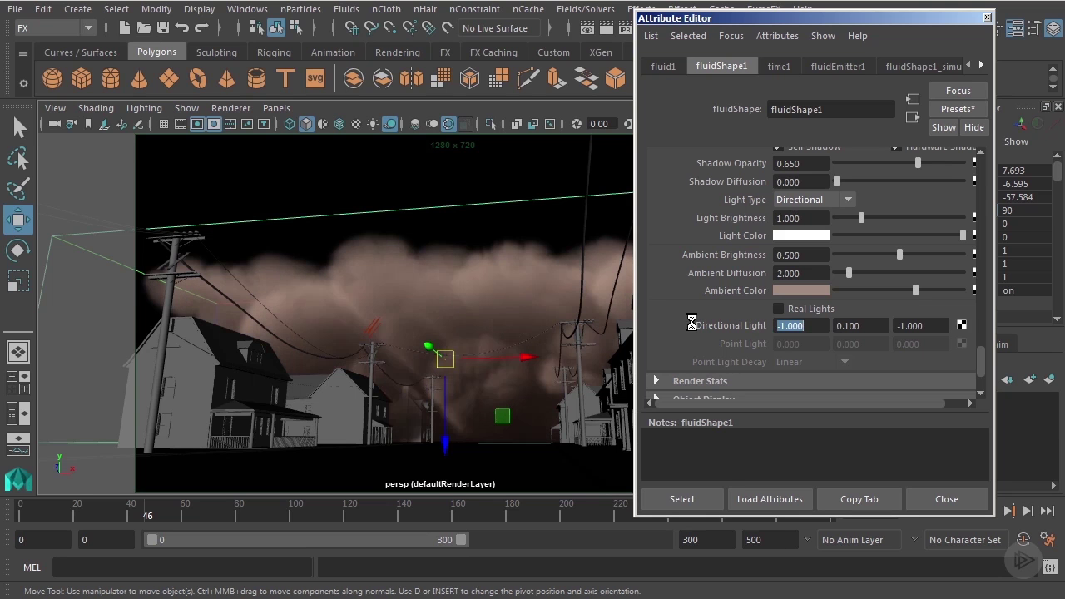
key(Tab)
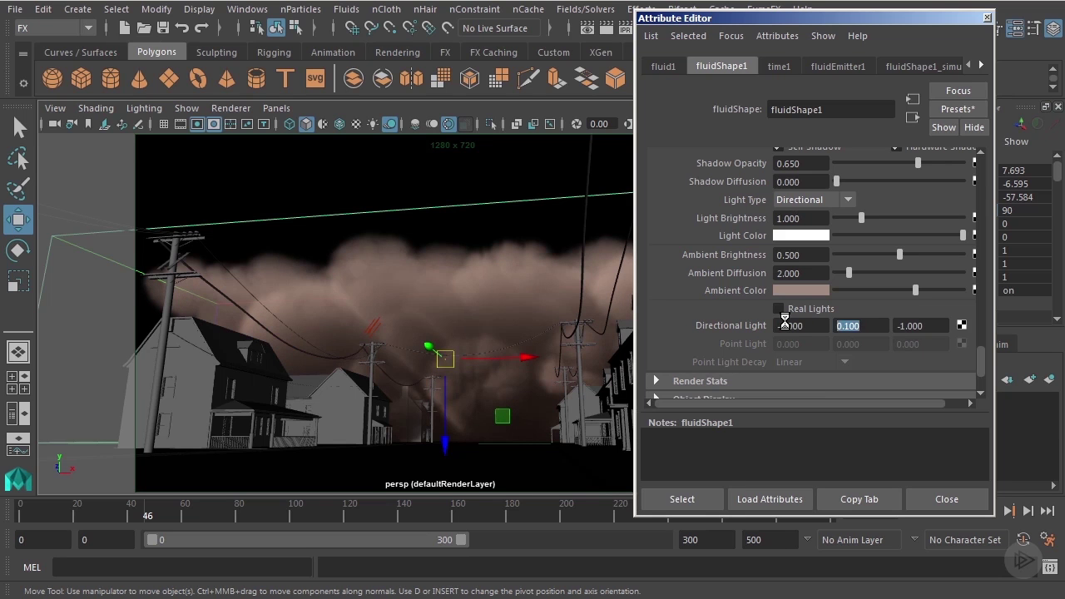
text(.8)
key(Return)
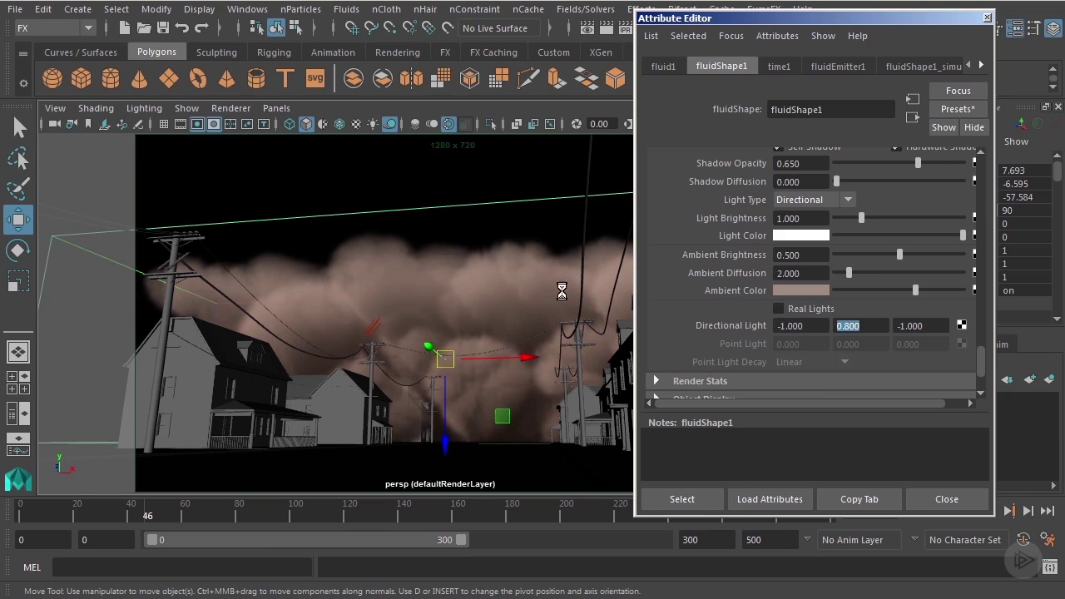
Set the Directional Light's X value to 1.
key(shift+Tab)
text(1)
key(Return)
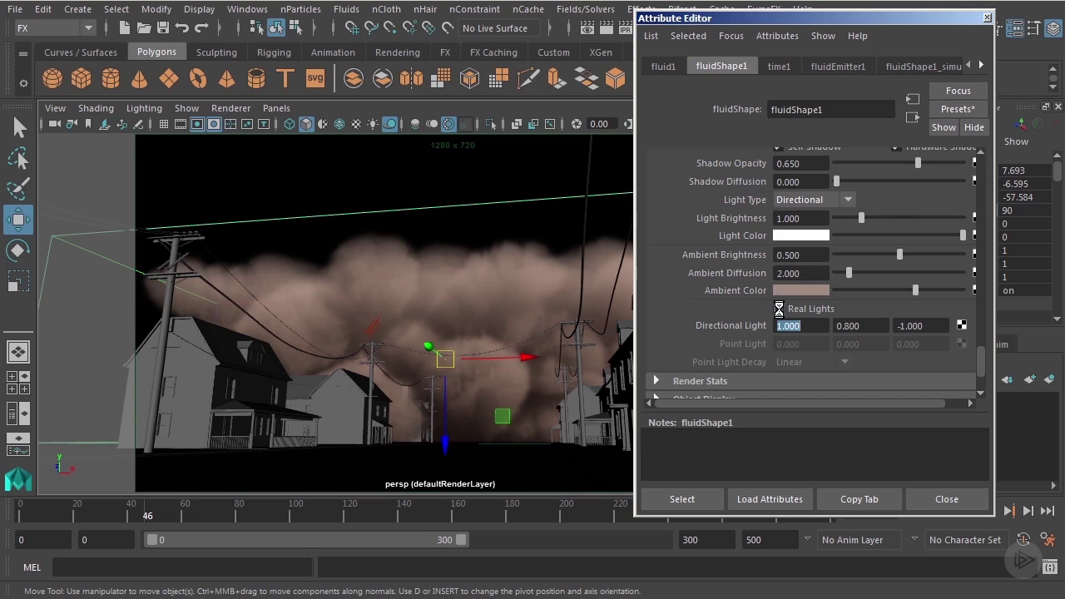
Close the Attribute Editor and inspect the newly lit dust cloud from a raised side angle.
scroll(779, 310, up, 4)
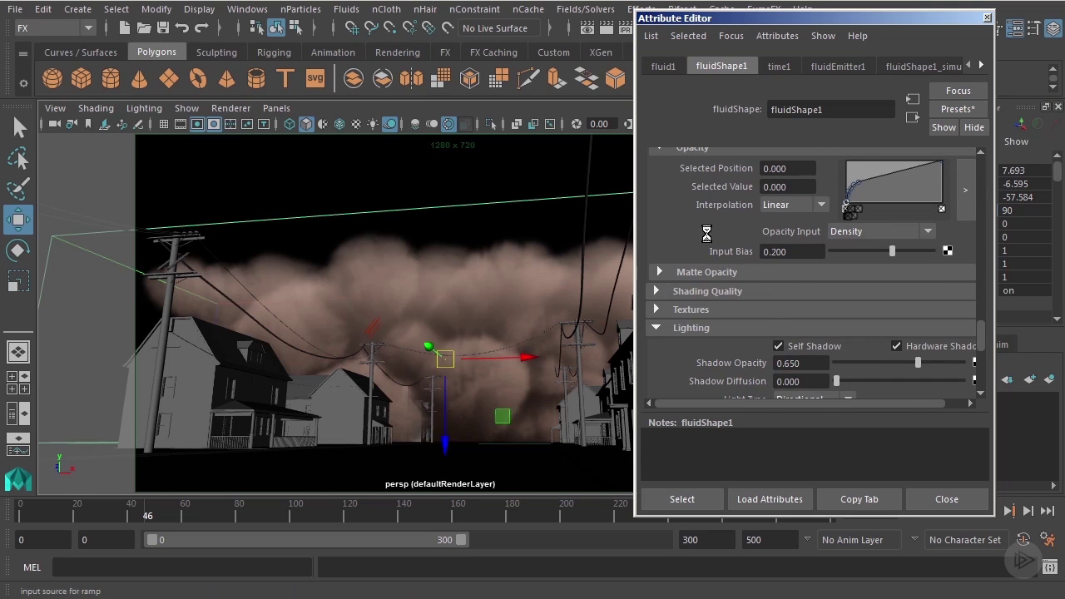
scroll(876, 245, up, 2)
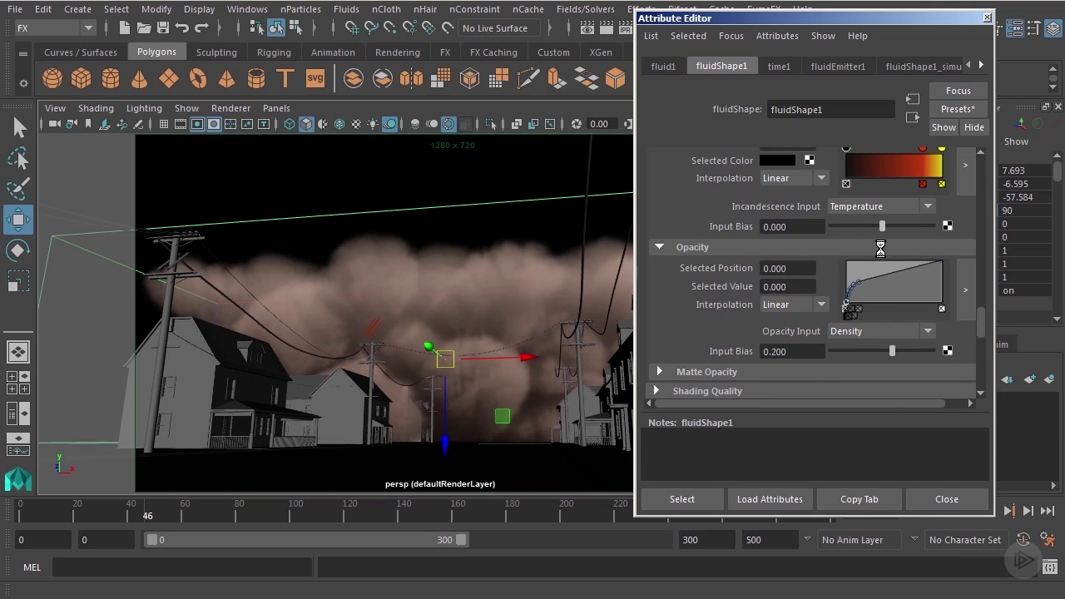
click(945, 499)
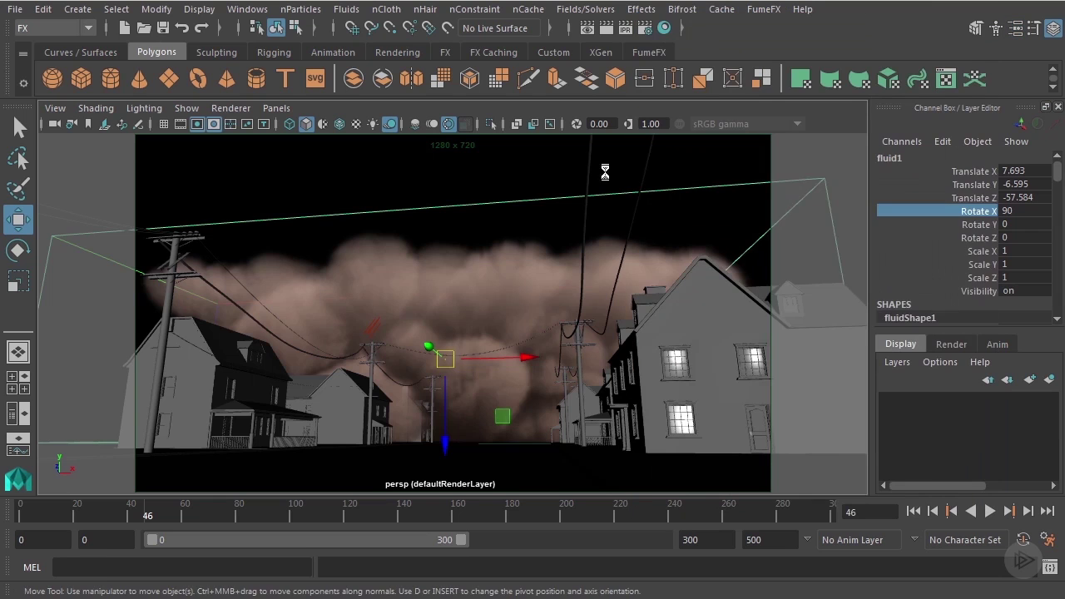
click(532, 172)
alt+drag(629, 273, 282, 360)
alt+right_drag(282, 360, 425, 291)
click(410, 210)
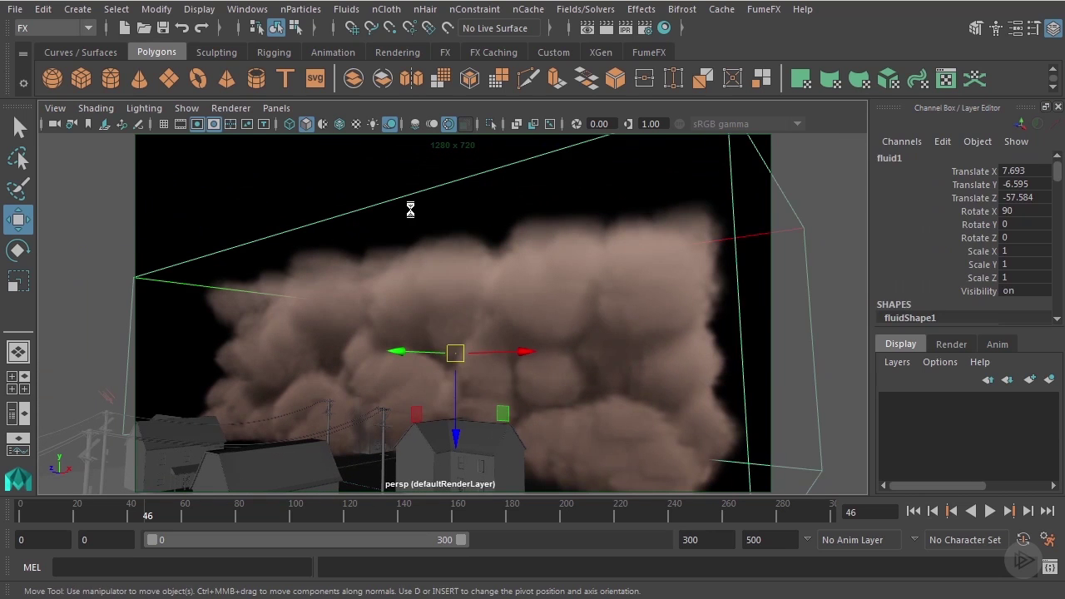
Reopen the fluid shape's attributes and set the density Buoyancy to 0.5 in Contents Details.
key(ctrl+a)
scroll(797, 333, up, 10)
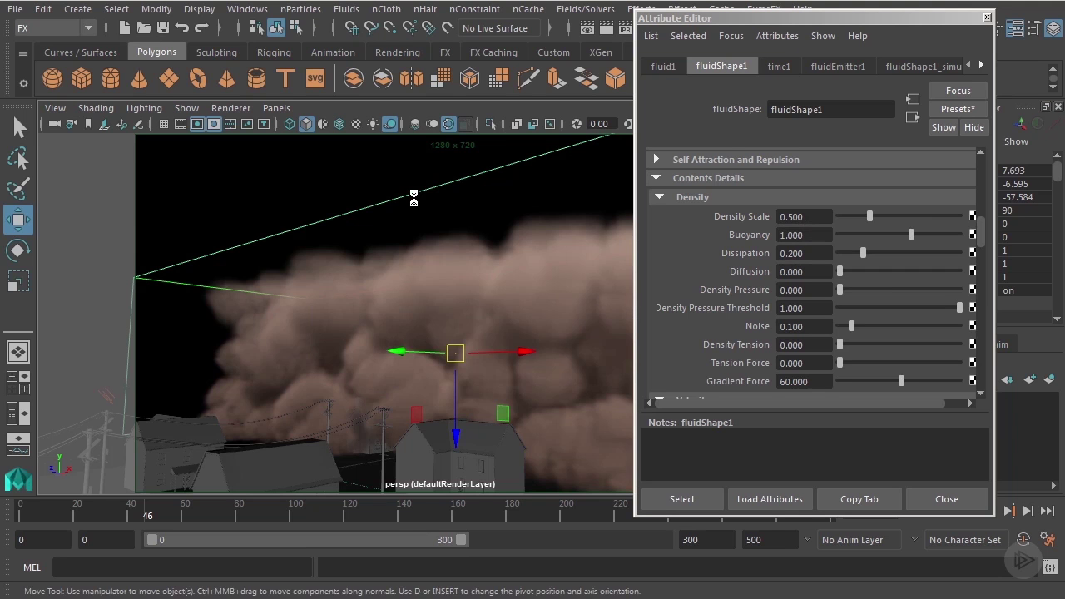
alt+drag(361, 268, 338, 289)
alt+right_drag(338, 288, 405, 275)
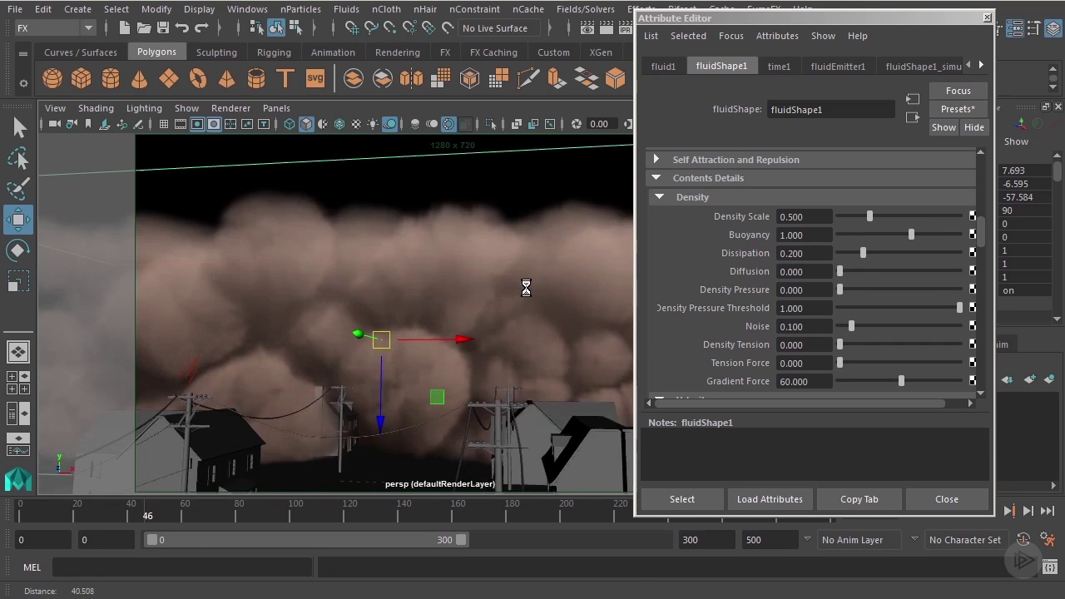
click(802, 234)
text(.5)
key(Return)
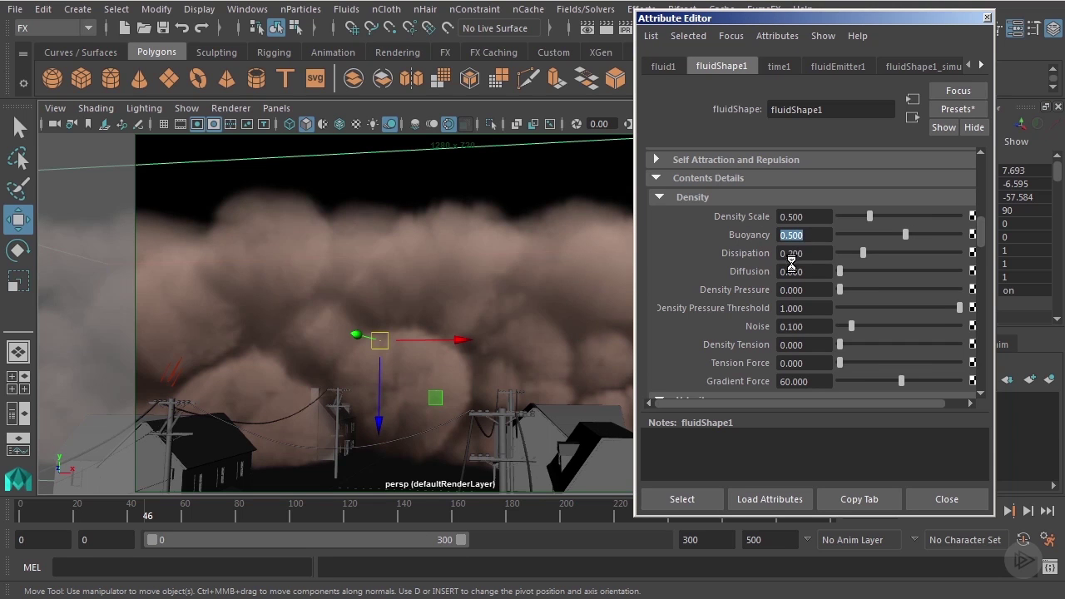
Close the Attribute Editor and inspect the dust cloud from closer down the street between the houses.
click(948, 506)
alt+right_drag(508, 363, 640, 325)
alt+drag(641, 326, 601, 290)
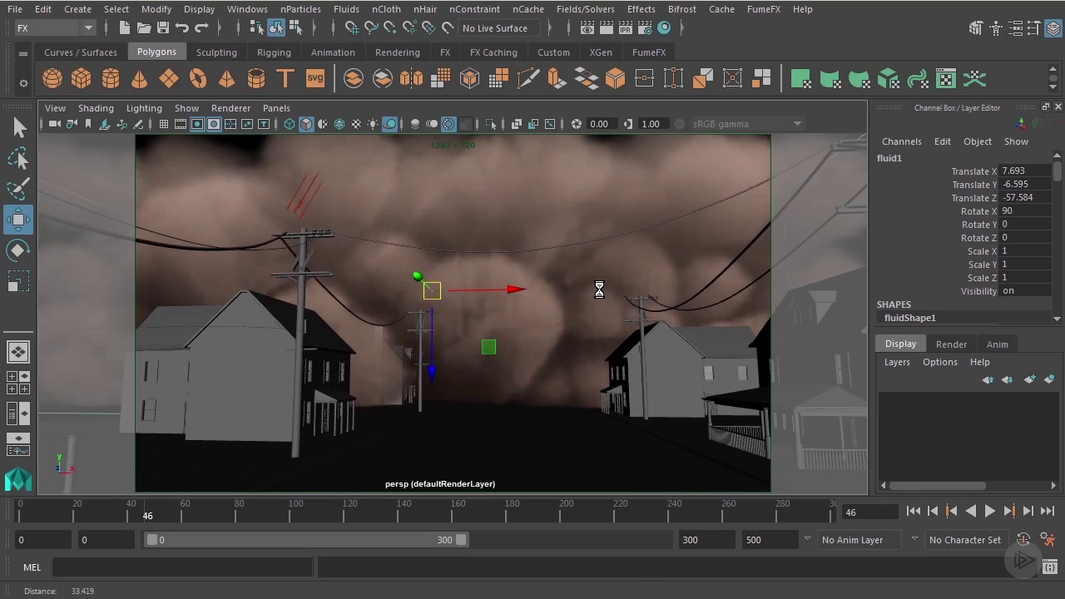